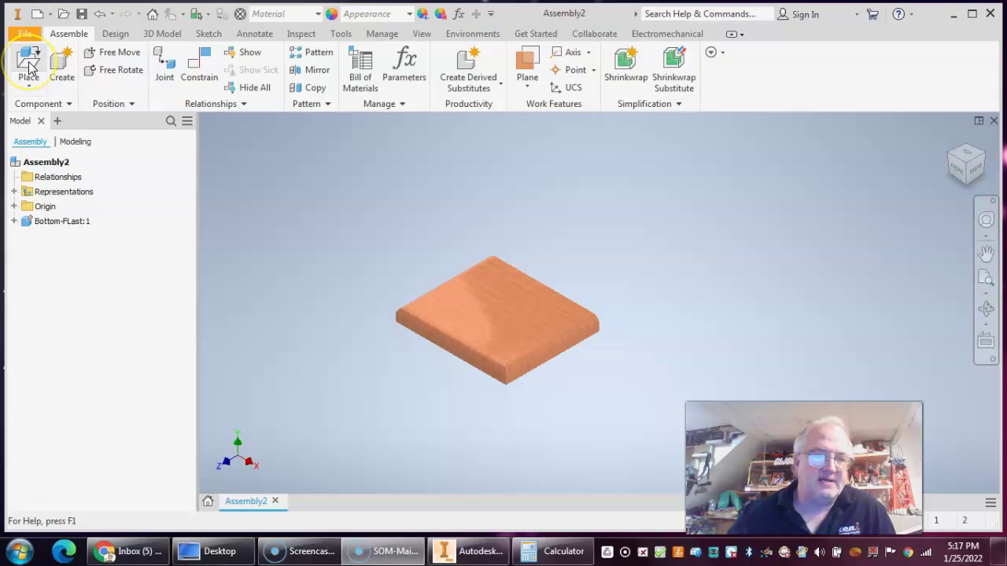
Place one instance of Back-FLast.ipt in the assembly, above and behind the bottom panel.
left_click(30, 66)
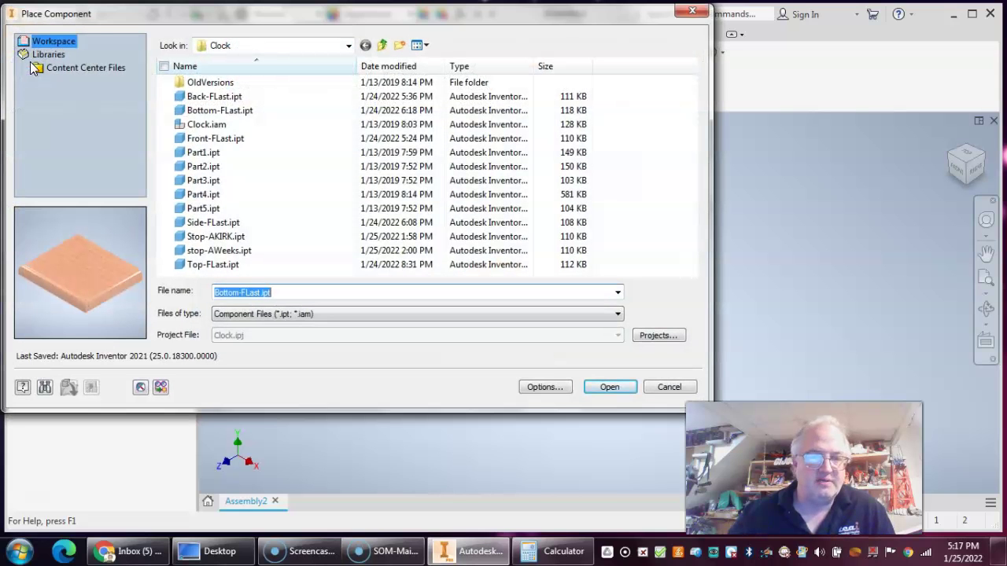
left_click(213, 98)
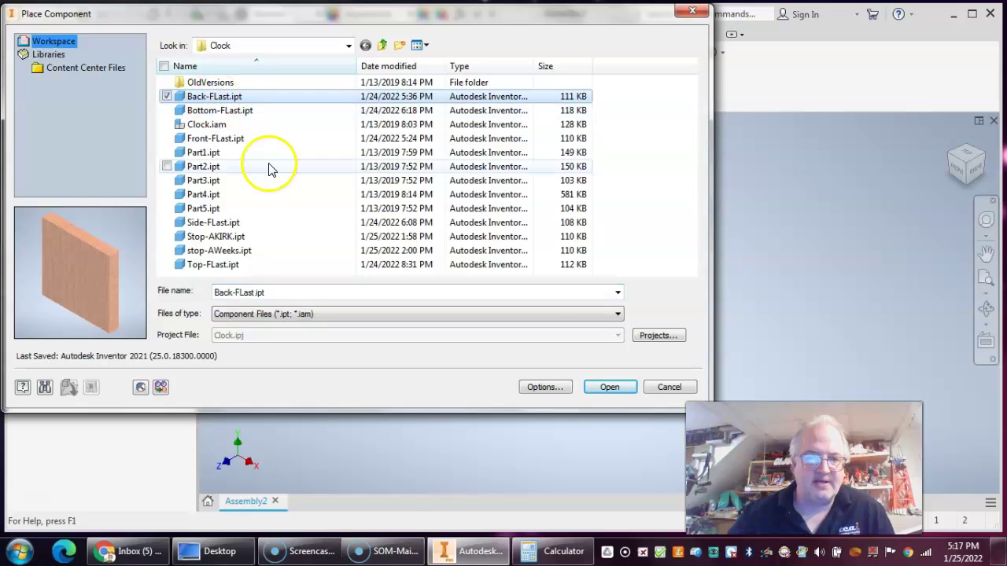
left_click(627, 386)
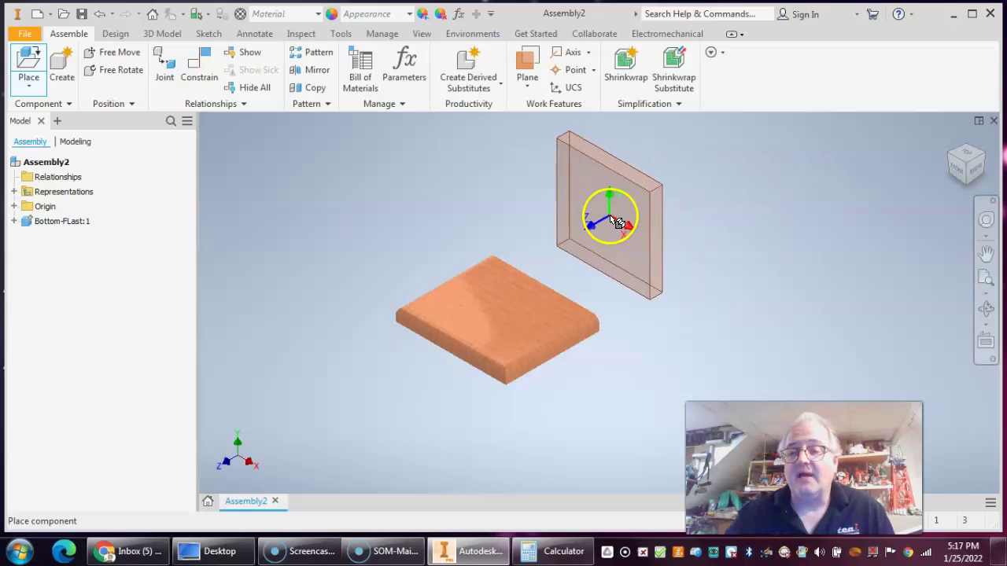
left_click(598, 217)
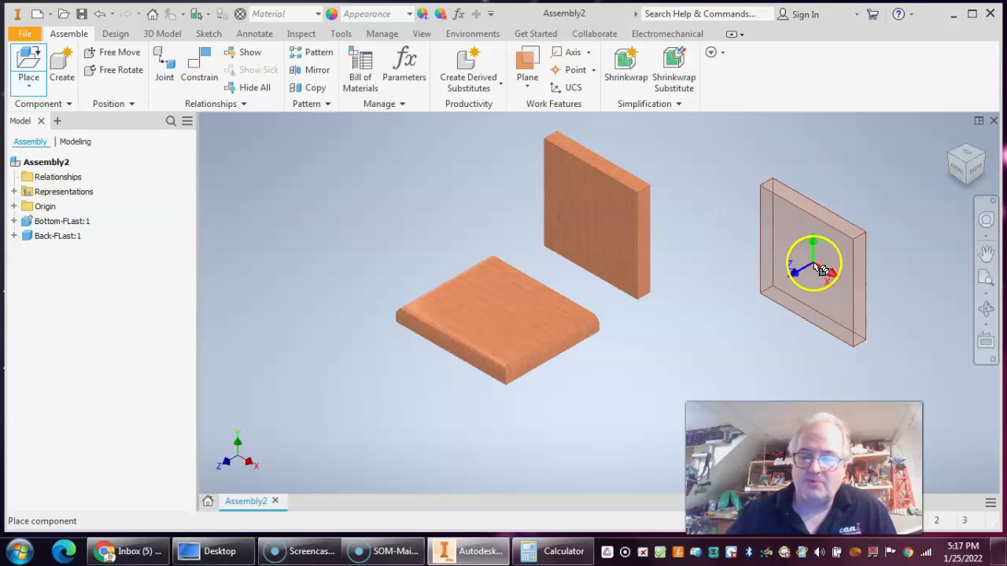
Try 90° rotations about Z, Y and X on a second back panel preview, and end placement without adding it.
right_click(806, 252)
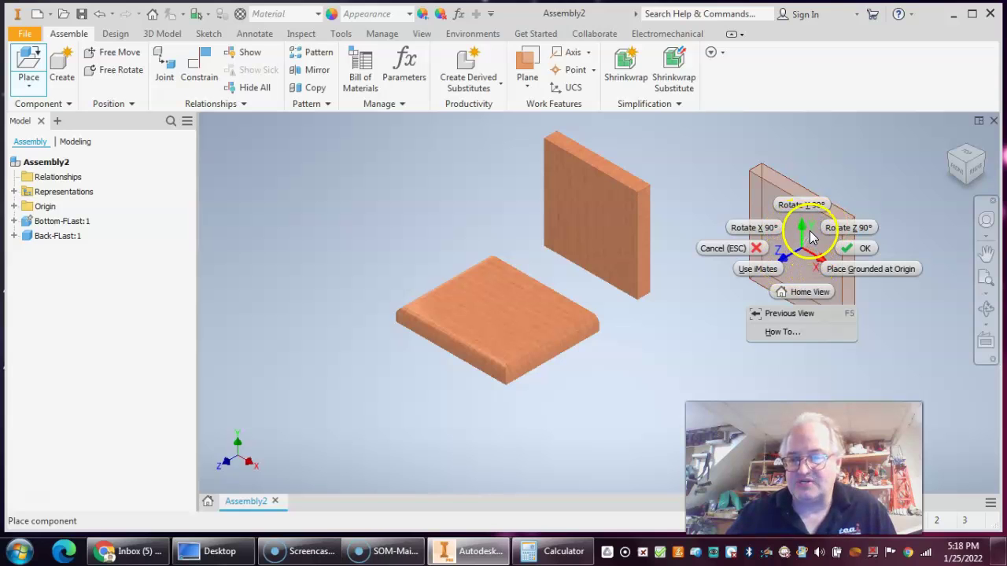
left_click(851, 227)
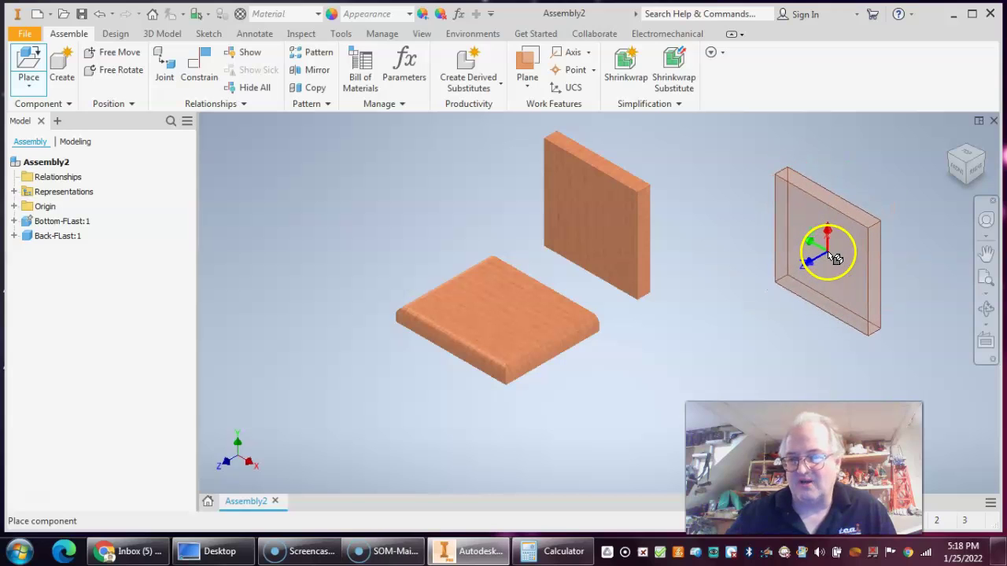
right_click(827, 250)
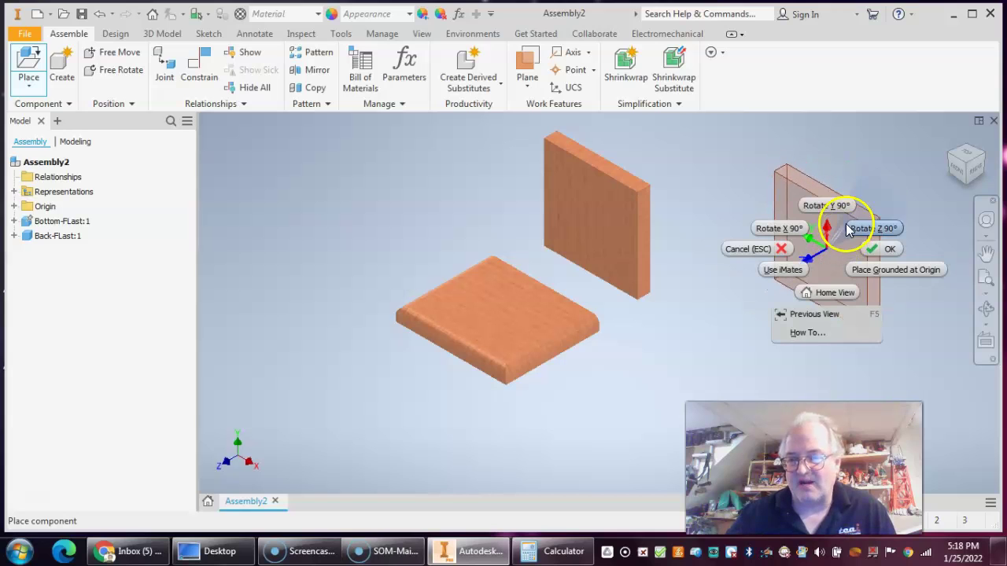
left_click(825, 207)
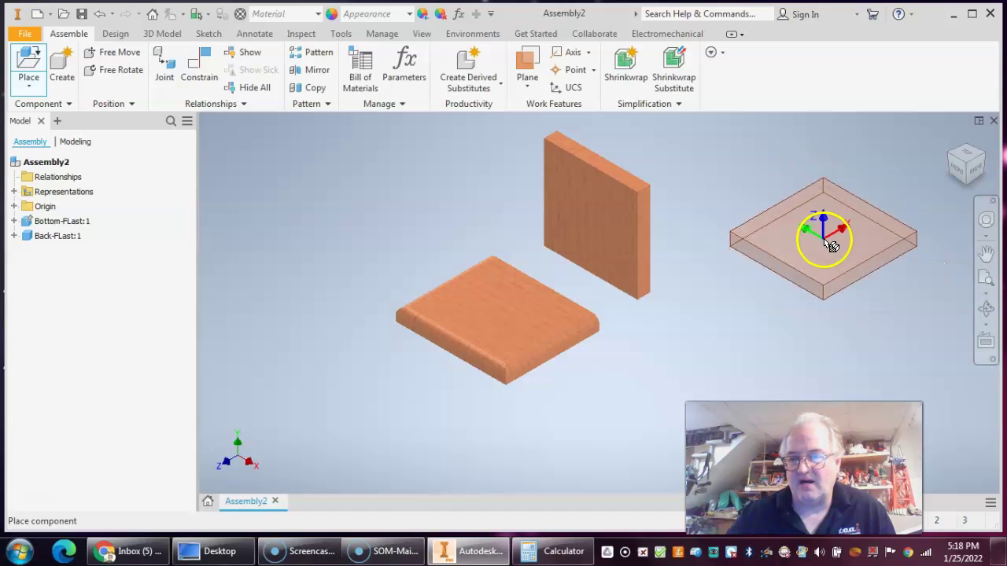
right_click(825, 245)
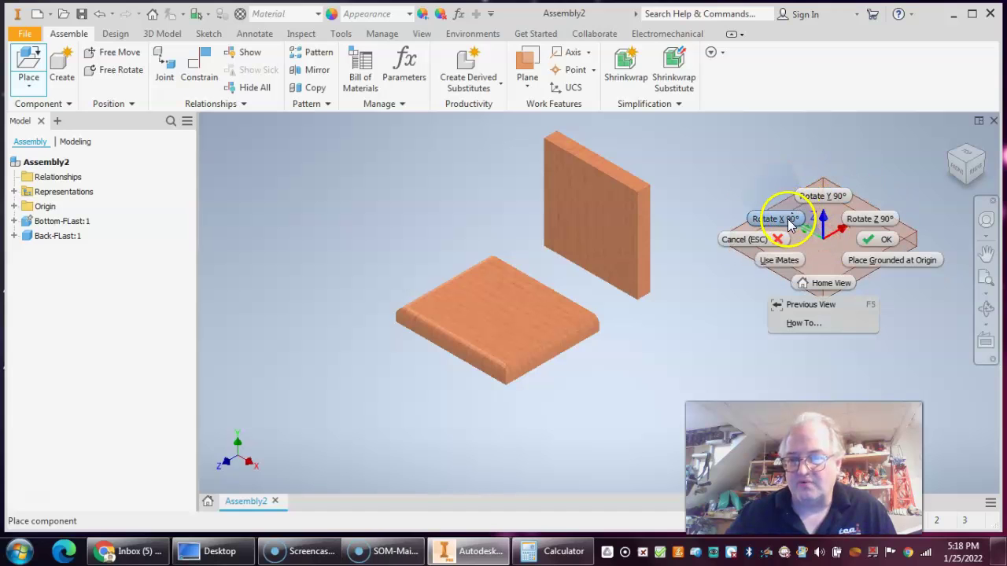
left_click(790, 206)
right_click(813, 245)
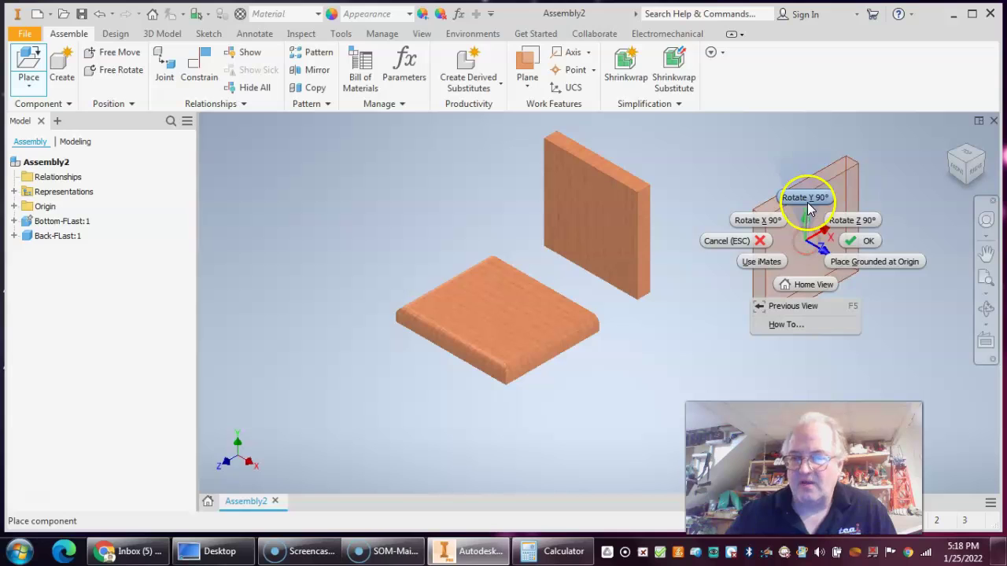
left_click(847, 221)
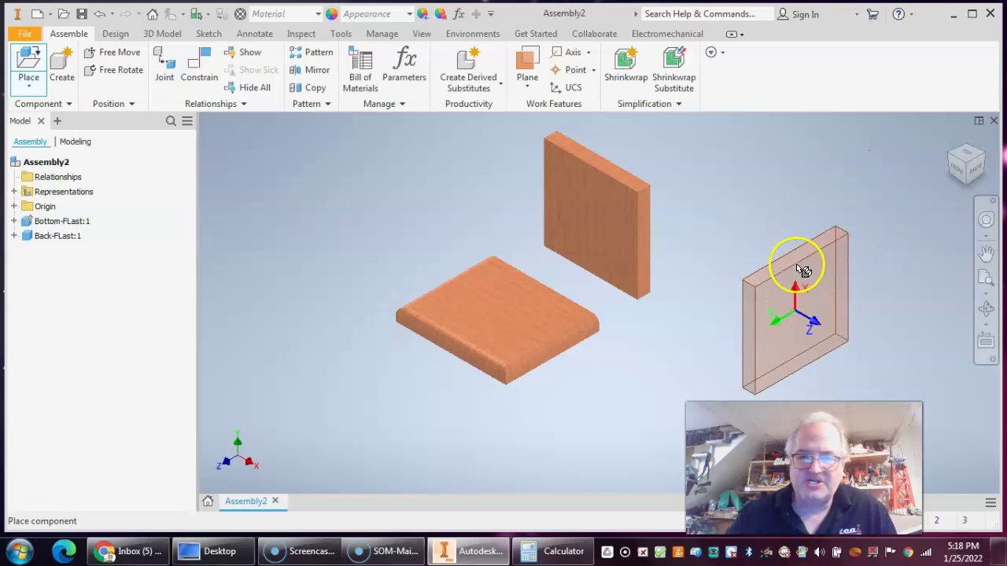
right_click(810, 253)
left_click(802, 210)
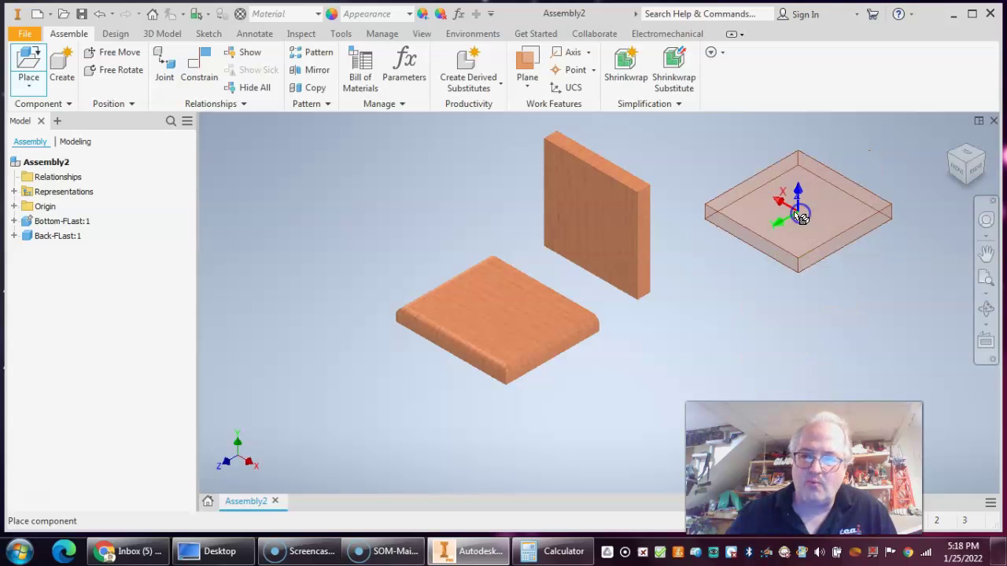
right_click(786, 218)
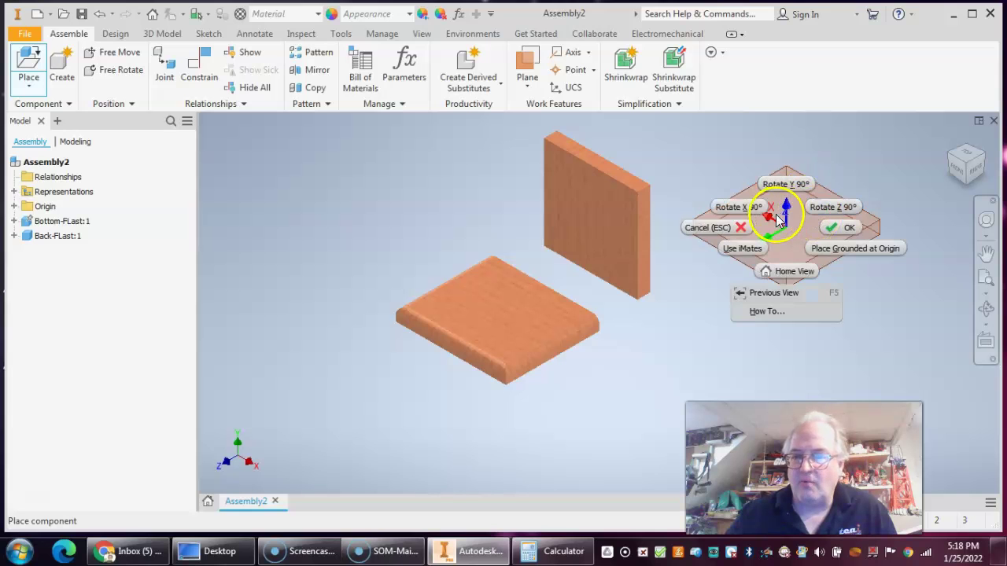
left_click(743, 206)
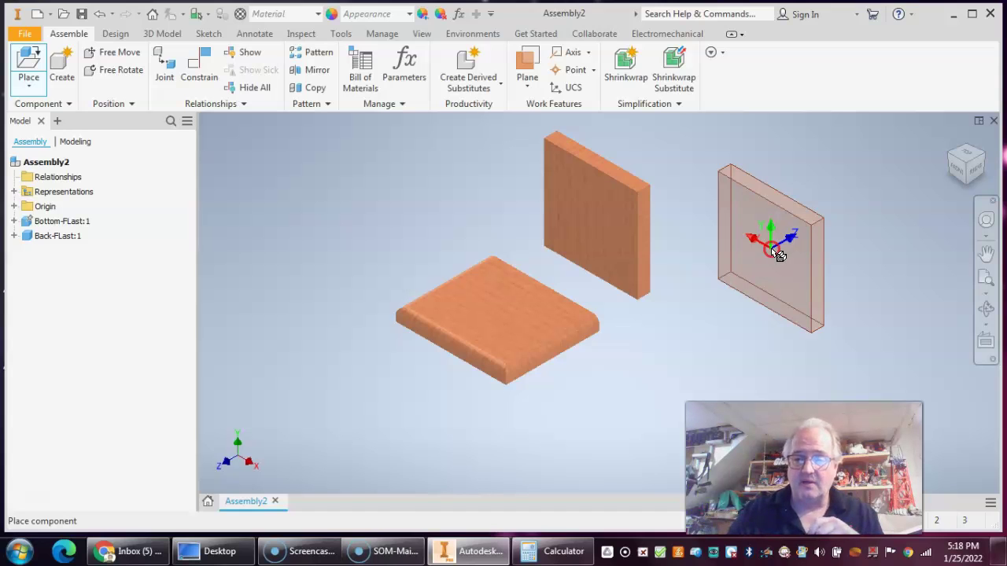
right_click(777, 253)
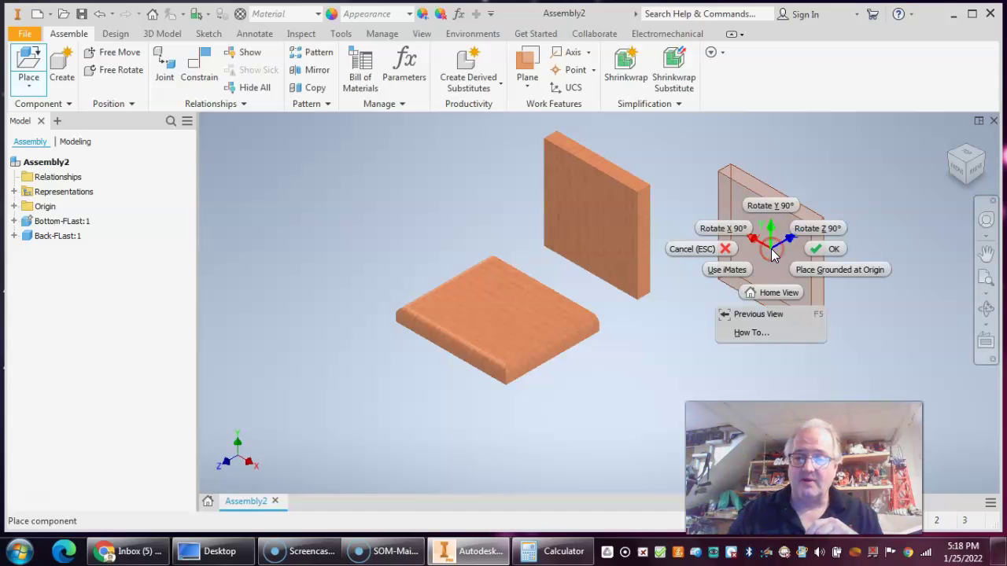
left_click(822, 249)
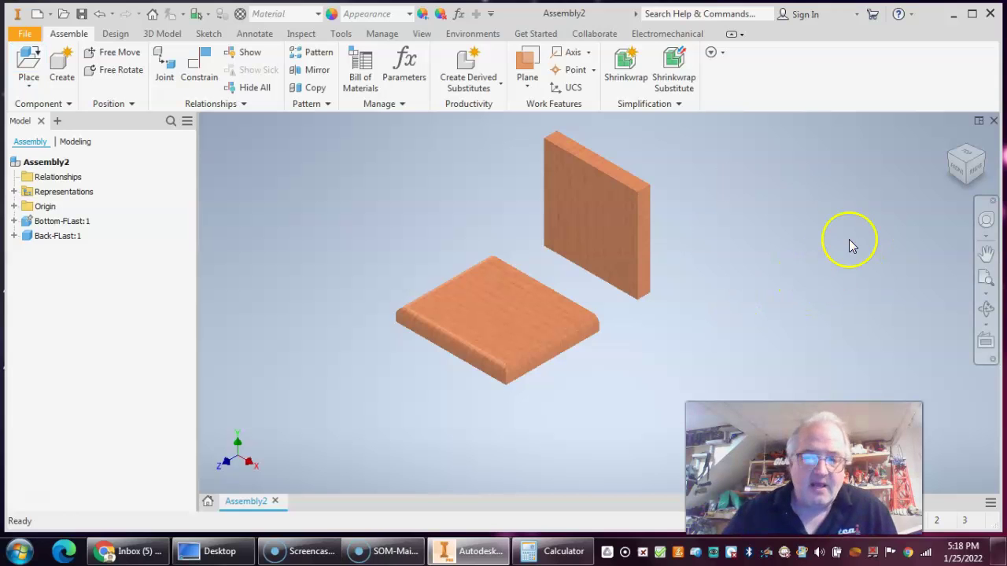
Move the back panel farther away from the bottom panel.
left_click_drag(582, 221, 703, 211)
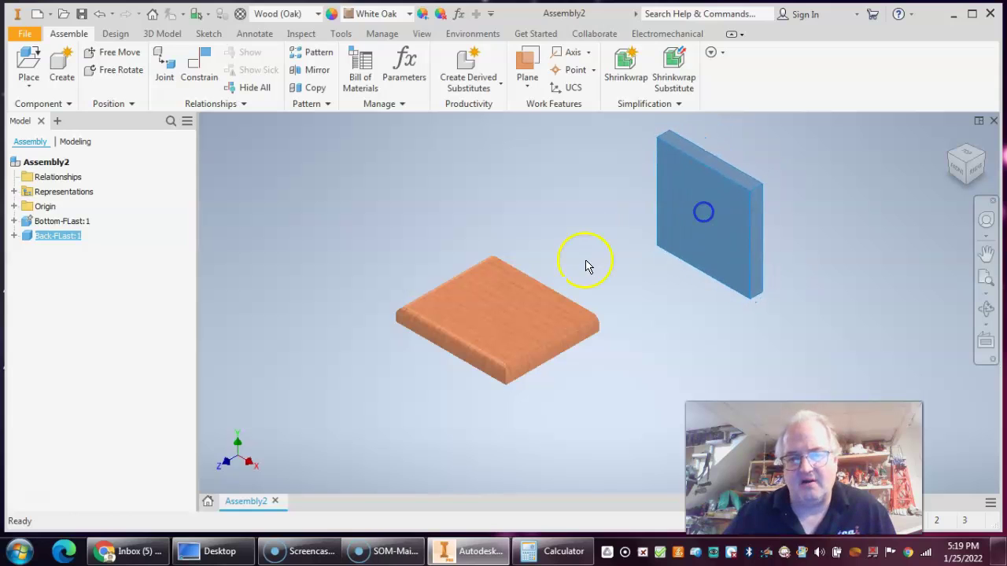
left_click(503, 324)
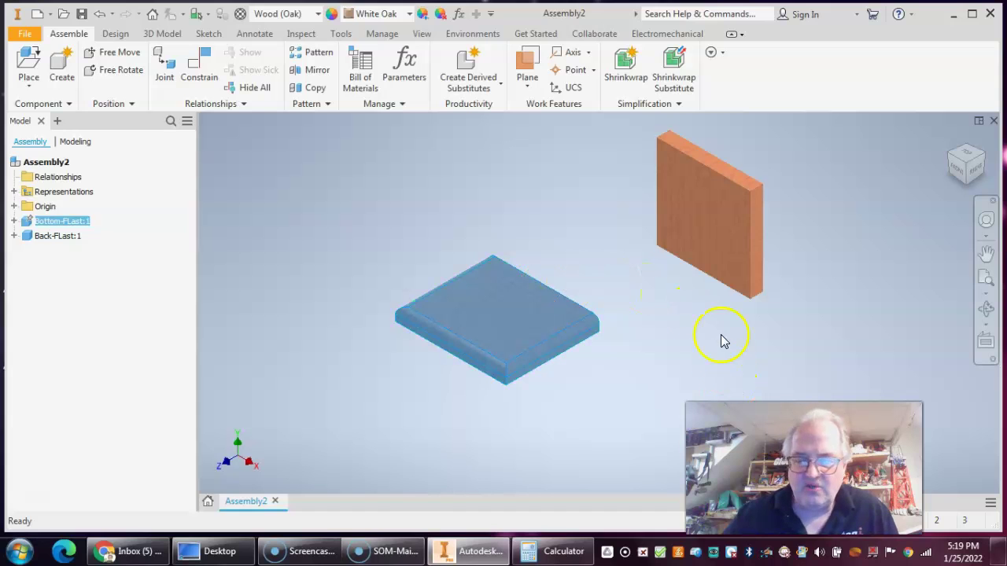
left_click(671, 241)
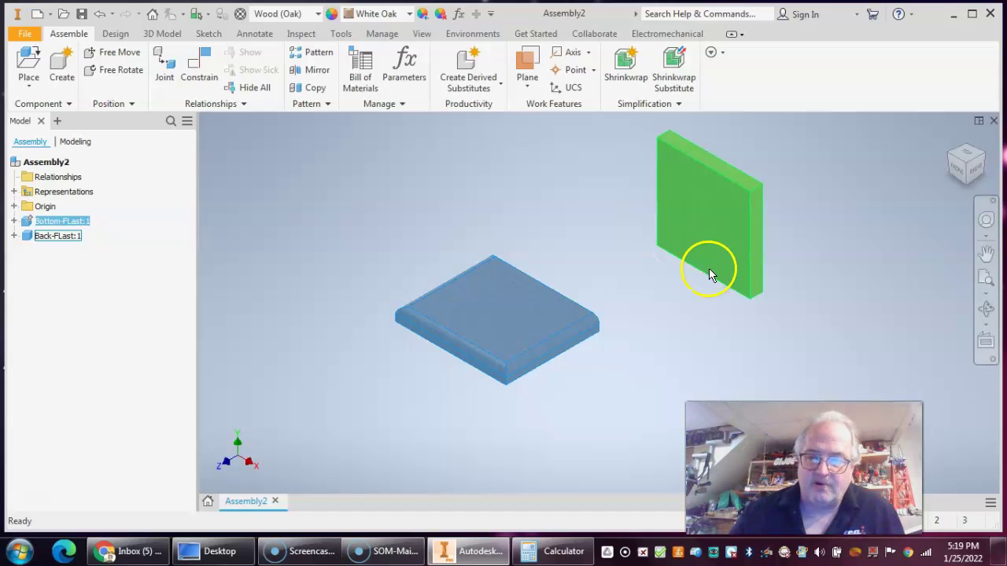
left_click_drag(713, 234, 829, 263)
Try to move the bottom panel, and bring the back panel closer to it.
left_click(487, 342)
left_click_drag(488, 342, 525, 326)
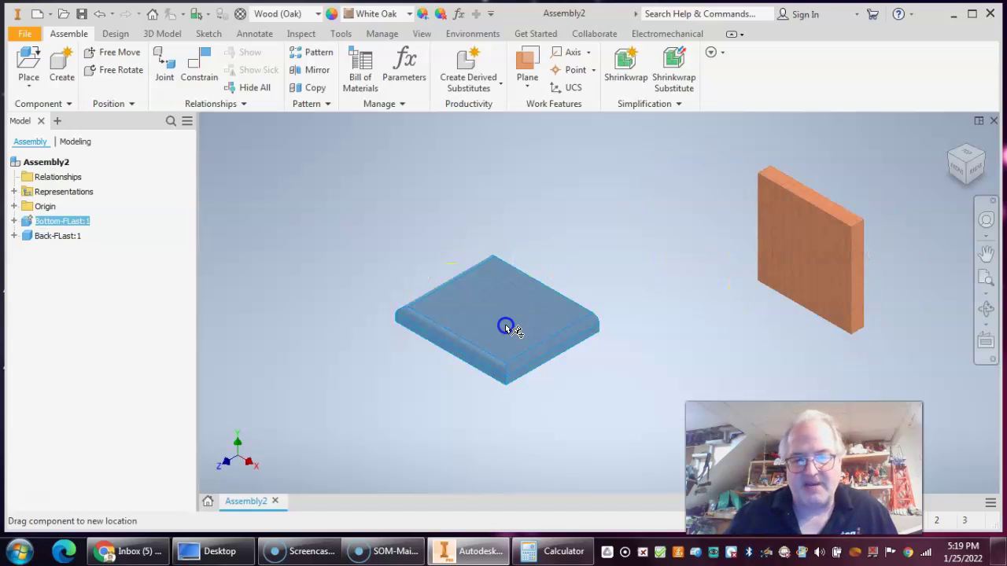
left_click_drag(483, 294, 495, 321)
left_click_drag(802, 251, 716, 240)
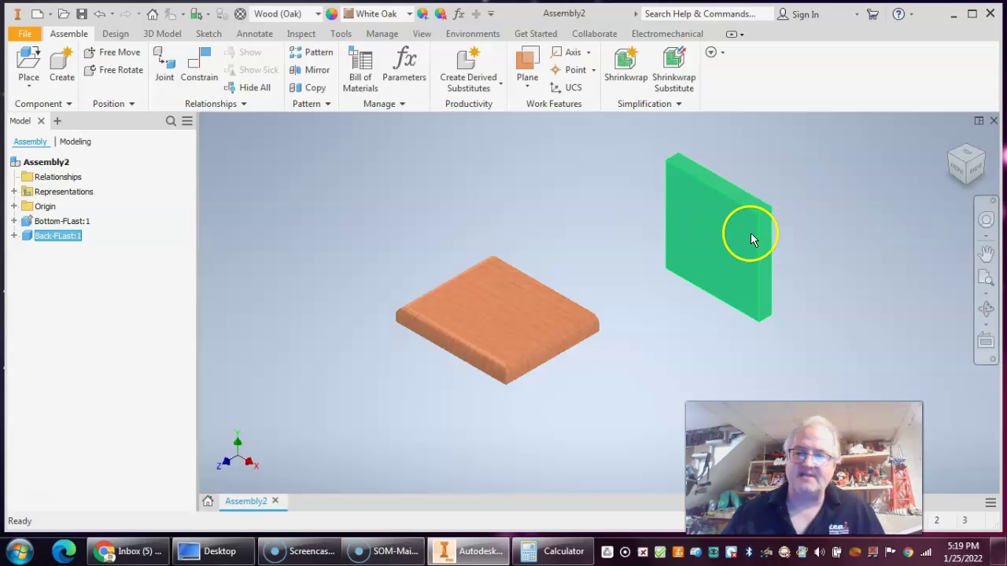
left_click(715, 240)
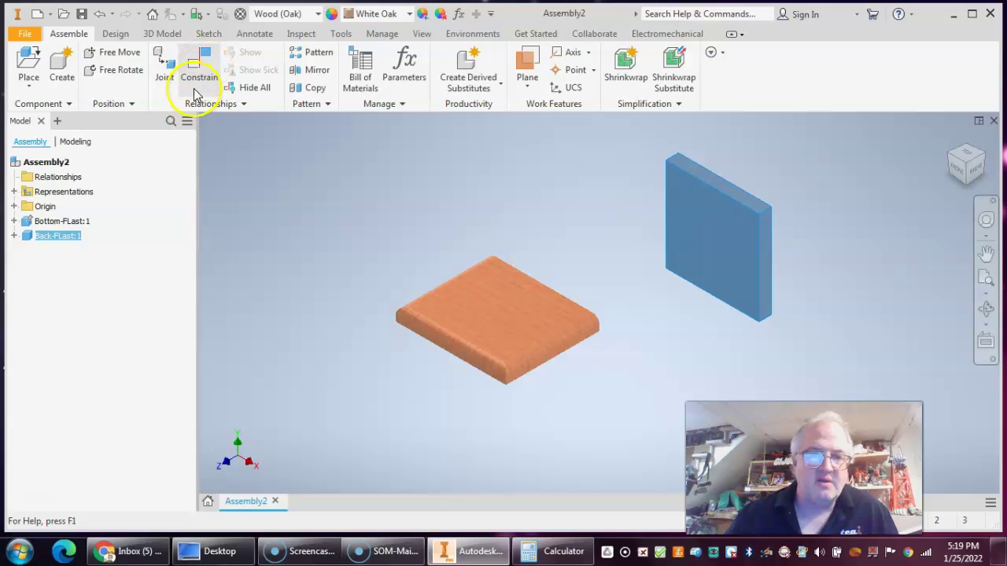
Apply a Mate constraint with 0.000 in offset between the back panel's large front face and the bottom panel's top face.
left_click(206, 67)
left_click_drag(228, 41, 386, 121)
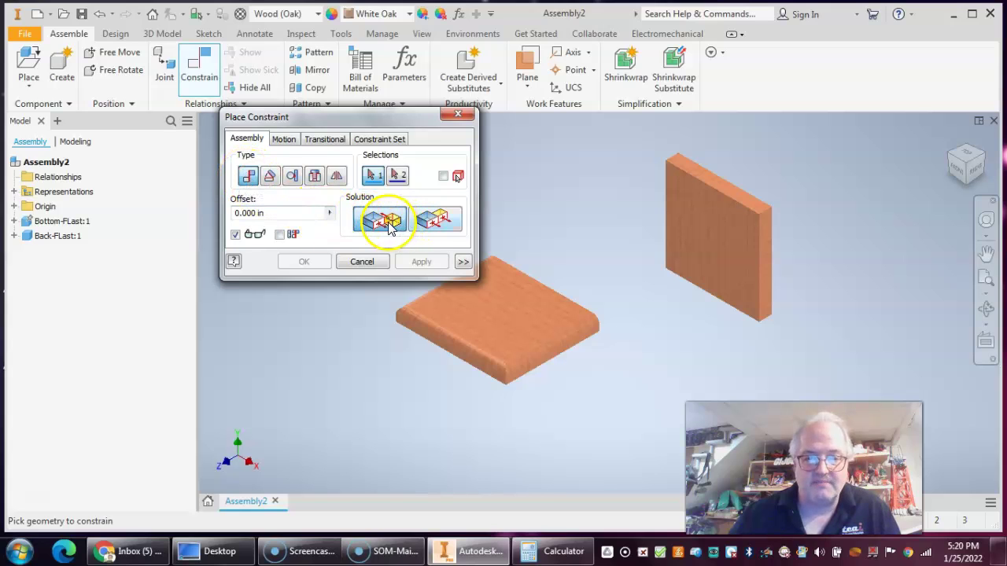
left_click(432, 221)
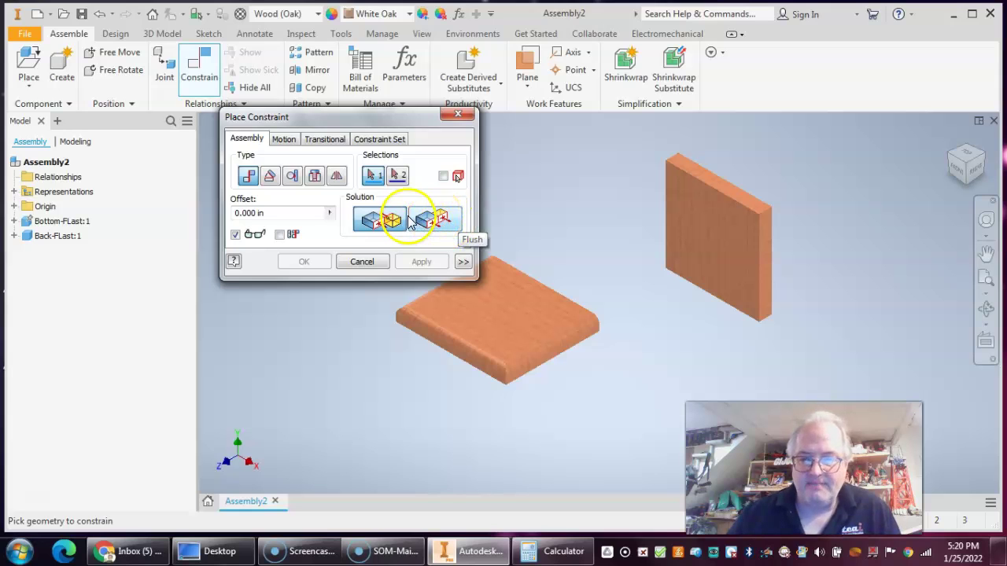
left_click(717, 227)
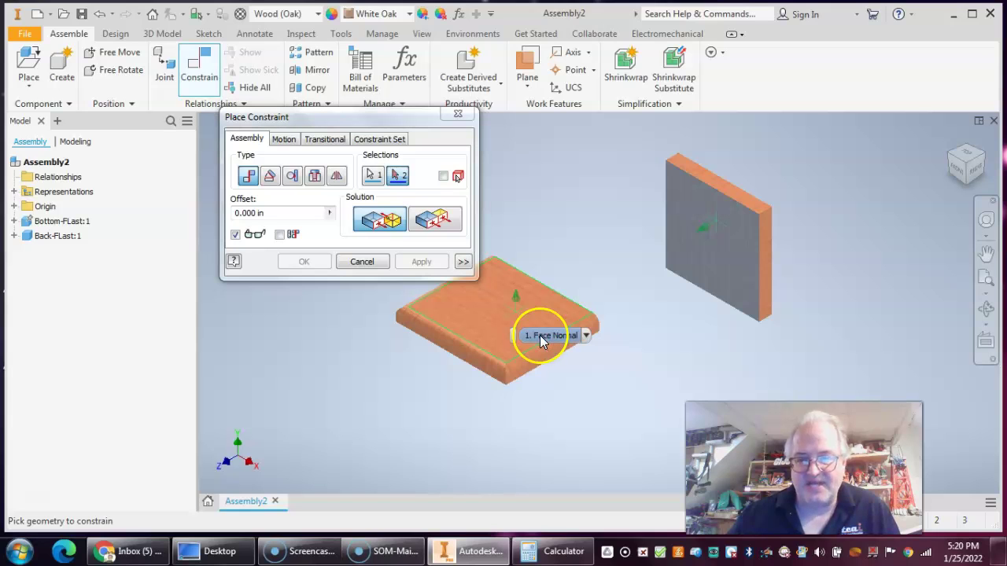
left_click(499, 315)
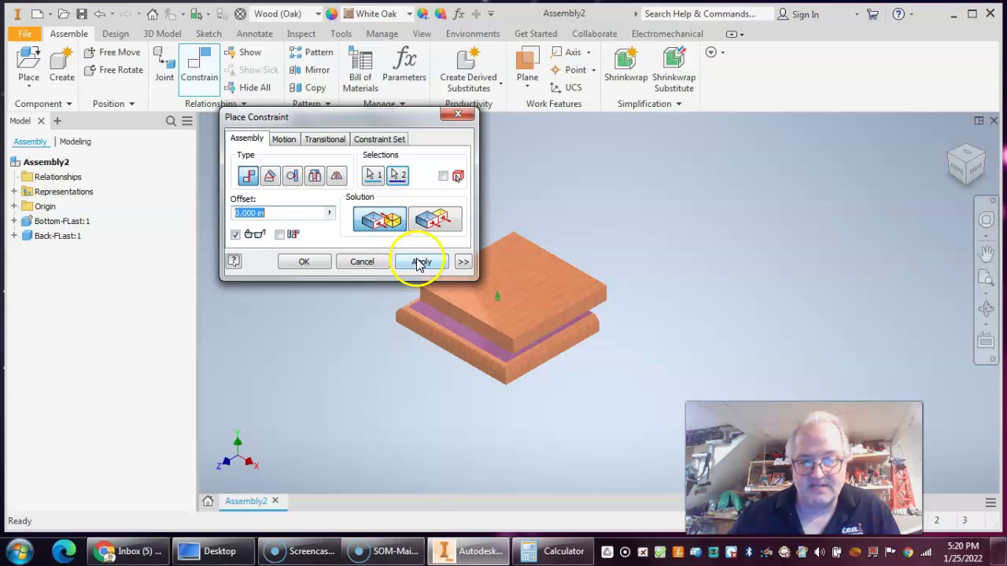
left_click(420, 262)
left_click(525, 293)
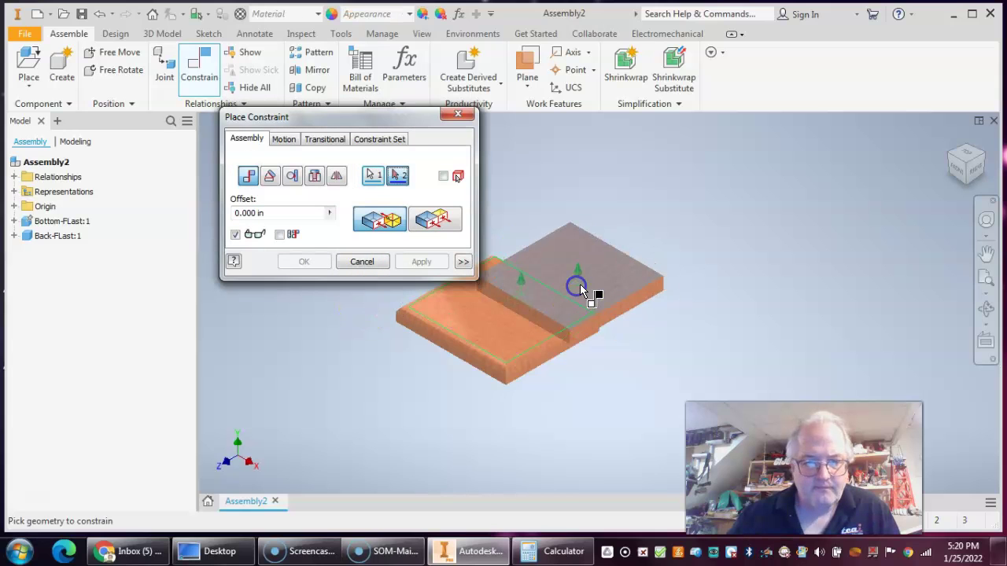
left_click(509, 291)
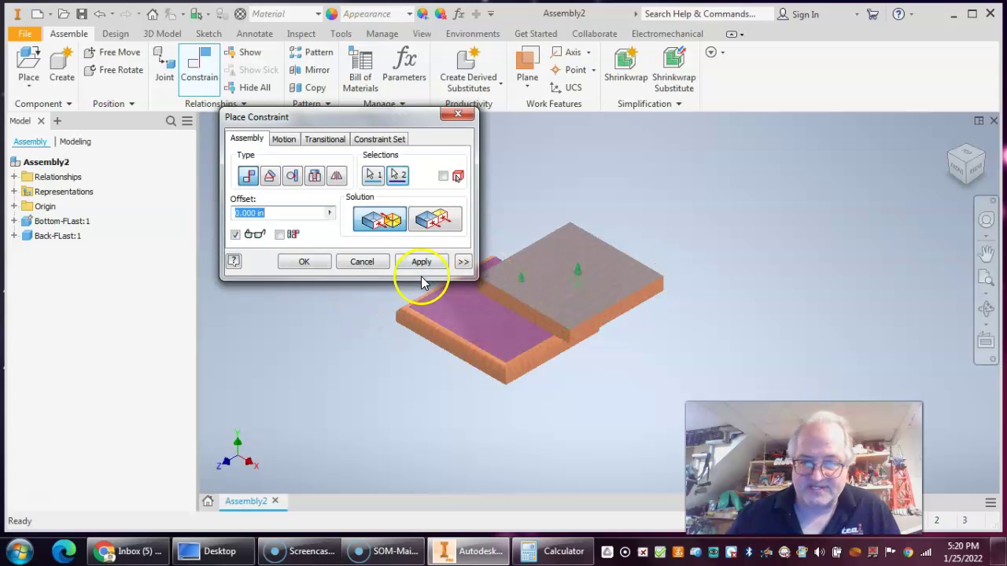
left_click(362, 261)
Slide the mated back panel over the bottom panel's top face, testing its movement in the isometric and front views.
left_click(470, 259)
left_click_drag(470, 260, 516, 267)
left_click(529, 314)
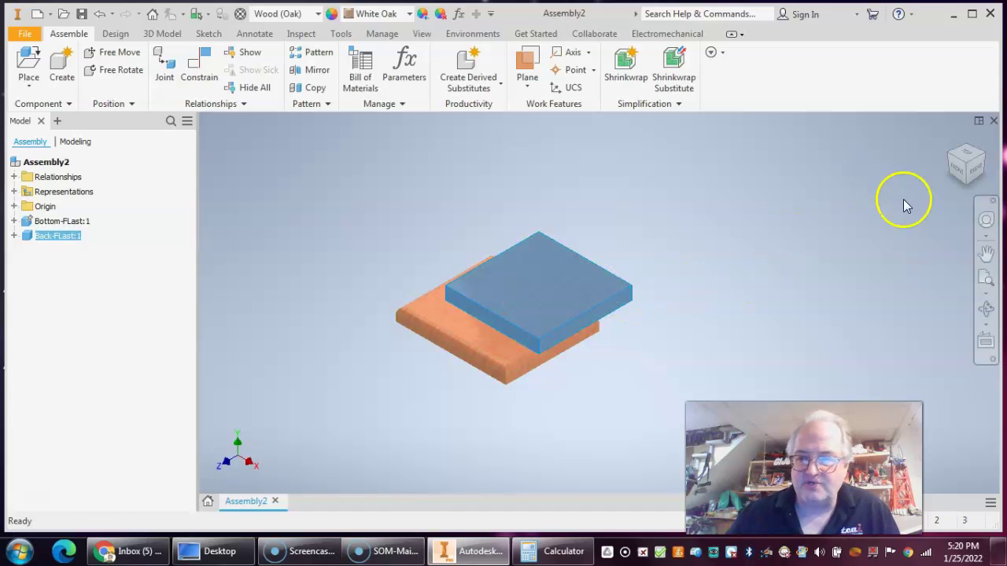
left_click(958, 170)
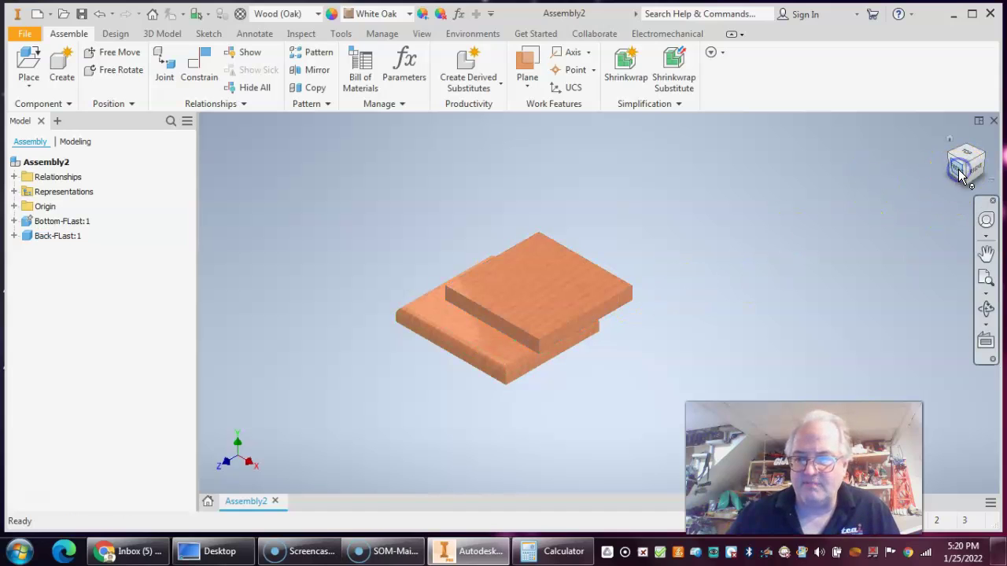
left_click(957, 170)
left_click_drag(575, 292, 476, 294)
left_click_drag(712, 317, 590, 218)
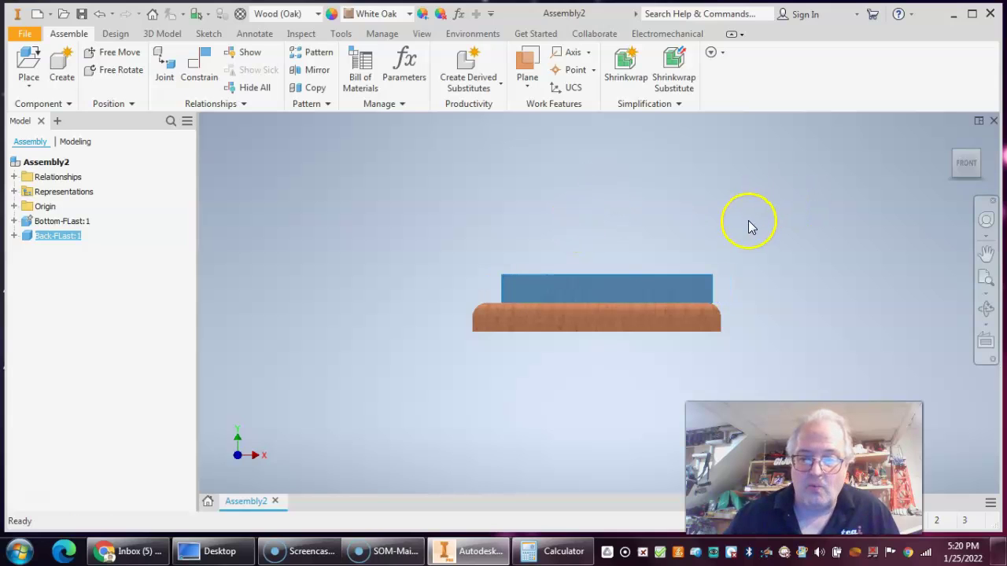
From the right side view, slide the back panel along the depth of the bottom panel.
left_click(892, 216)
left_click(989, 171)
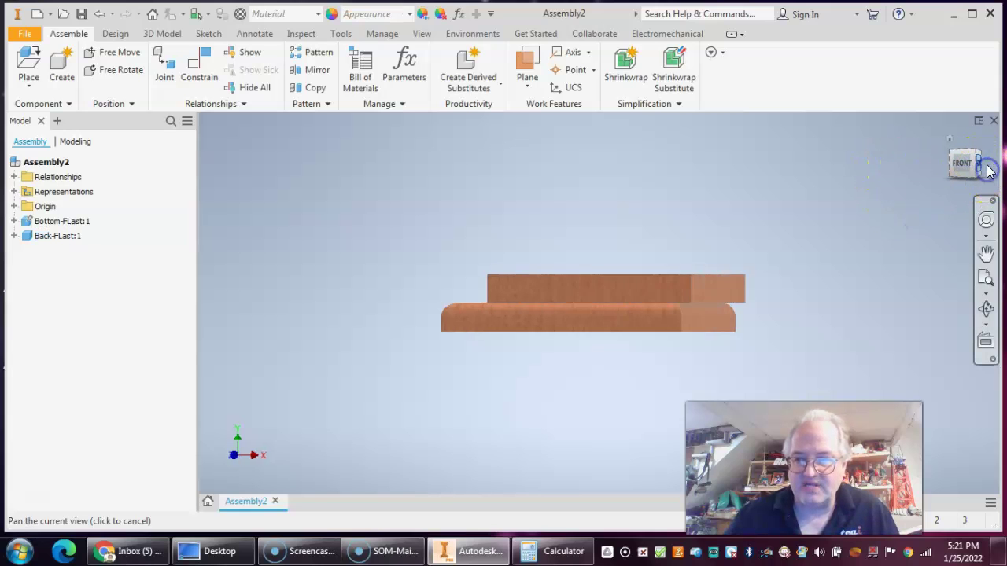
left_click_drag(679, 288, 593, 286)
From the front view, slide the back panel sideways until it sits roughly centred on the bottom panel.
left_click(932, 180)
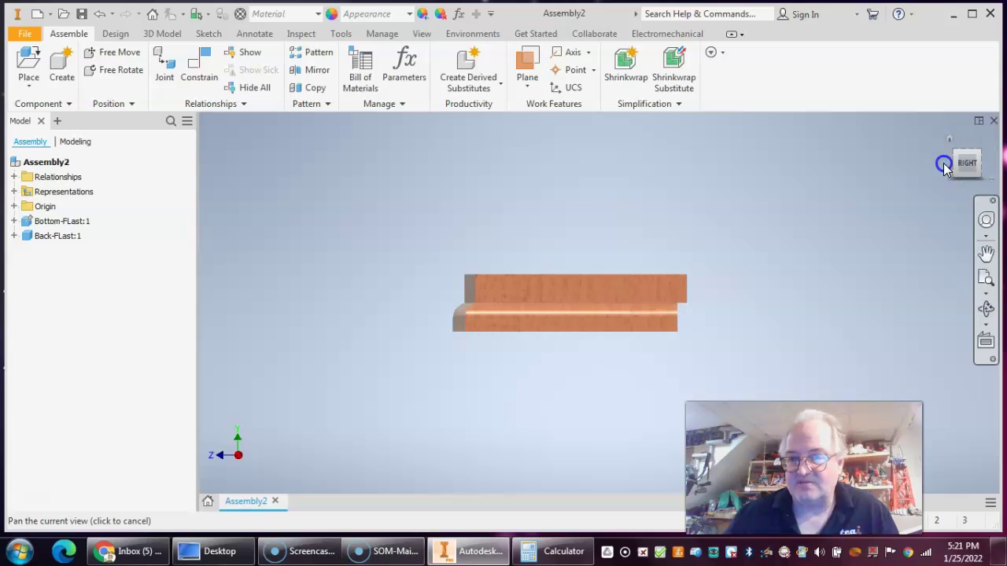
left_click_drag(666, 292, 591, 275)
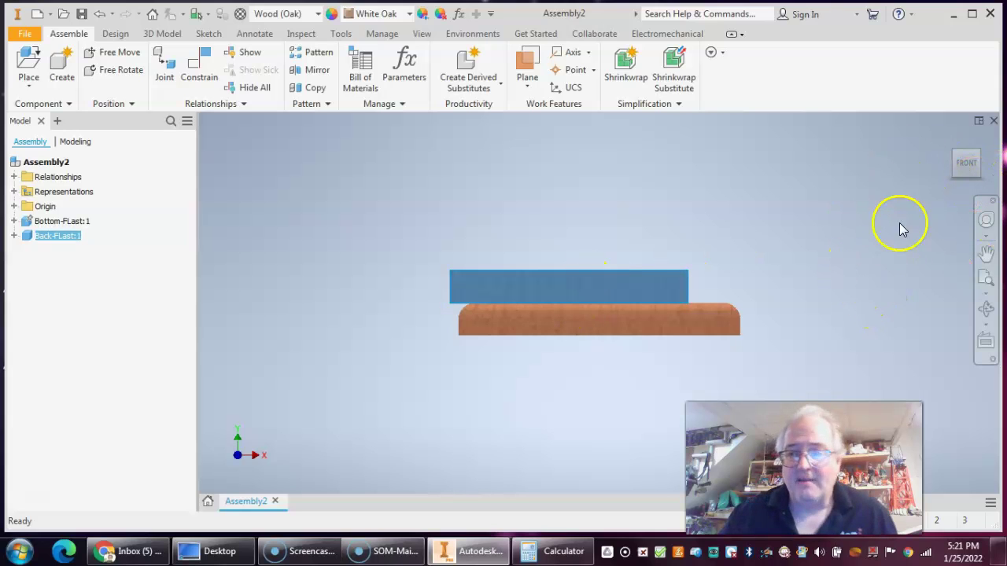
left_click_drag(602, 280, 633, 294)
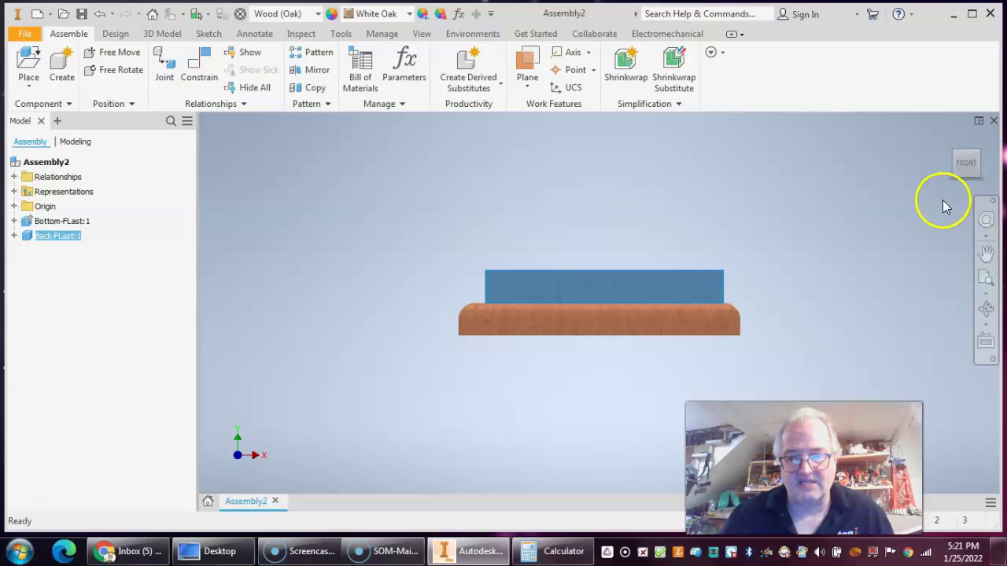
Test the mated back panel's freedom by sliding it across the bottom panel's top face in the isometric view.
left_click(917, 217)
left_click(948, 143)
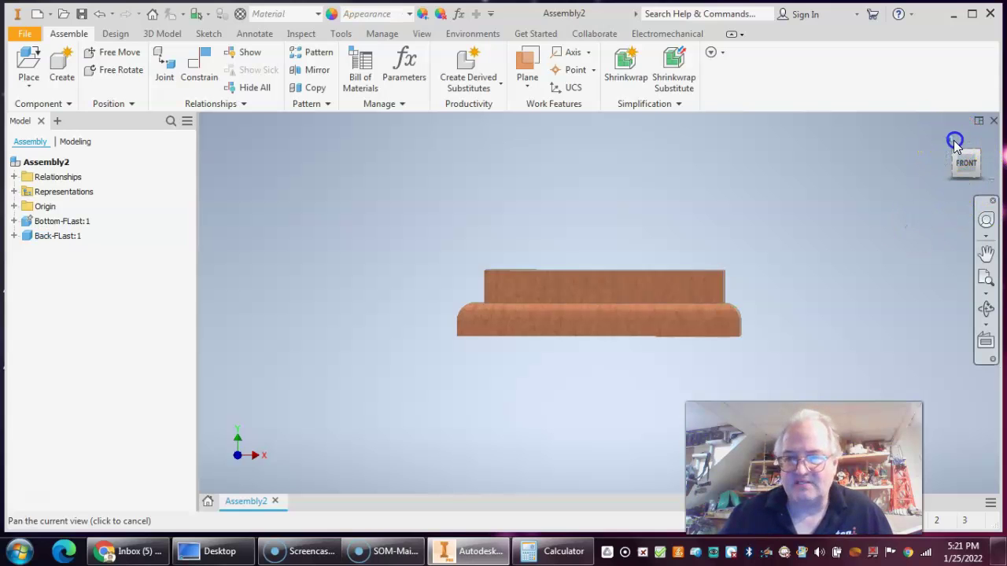
left_click(637, 298)
left_click_drag(636, 297, 613, 286)
left_click_drag(692, 265, 525, 252)
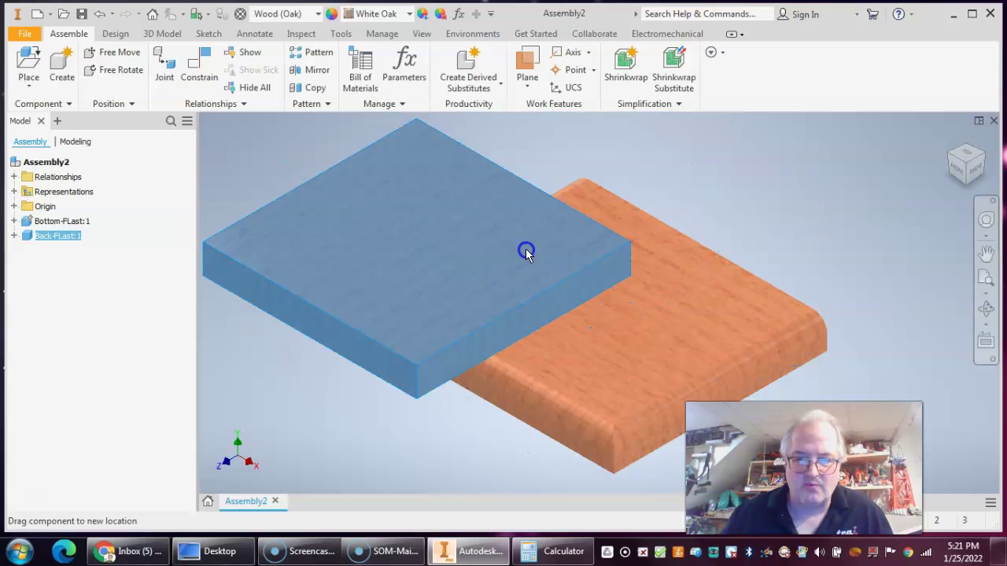
left_click_drag(643, 279, 665, 312)
key("Escape")
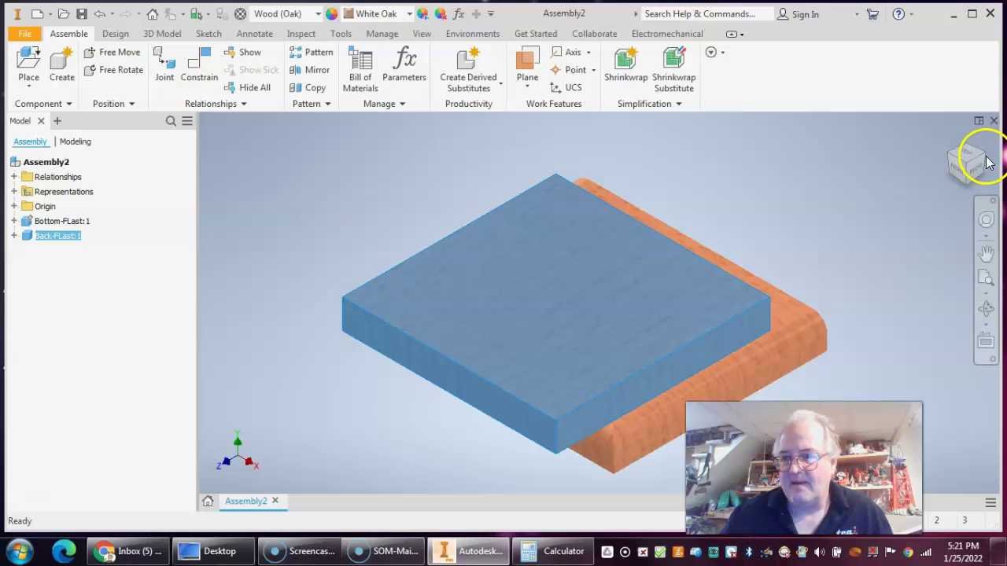
Apply a Flush constraint with 0.000 in offset between the back panel's rear edge face and the bottom panel's rear face.
left_click(967, 157)
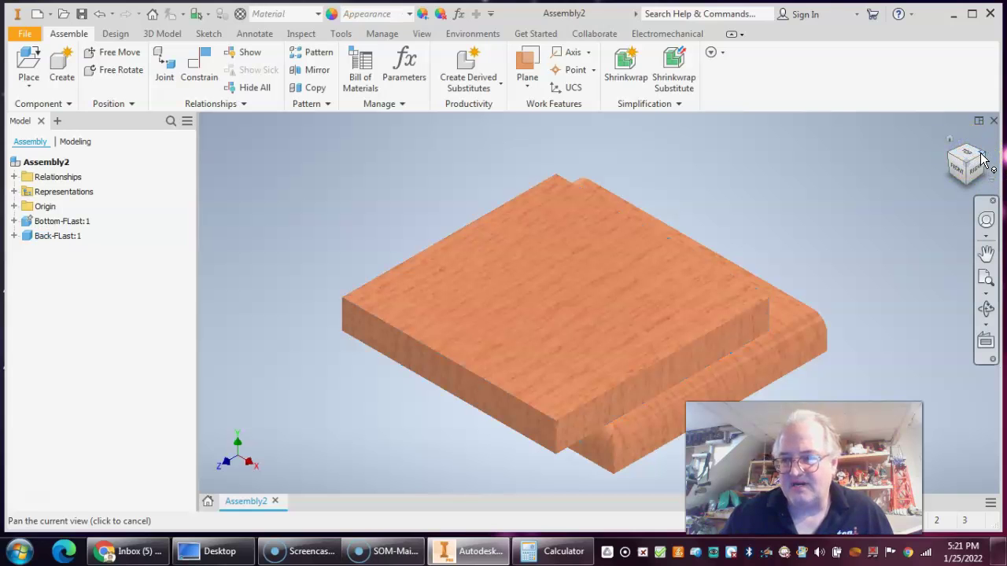
left_click(985, 156)
middle_click_drag(820, 270, 752, 268)
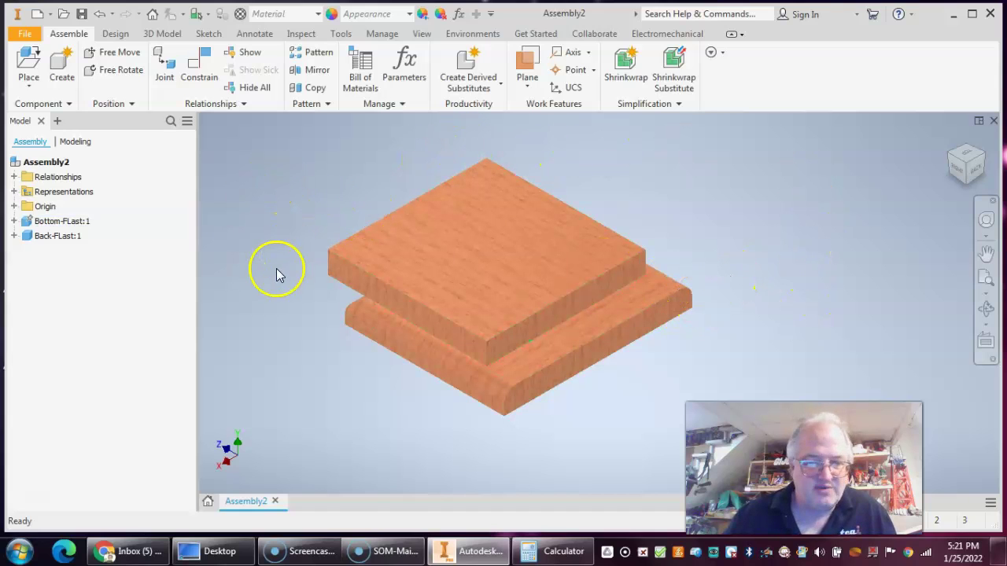
left_click(197, 63)
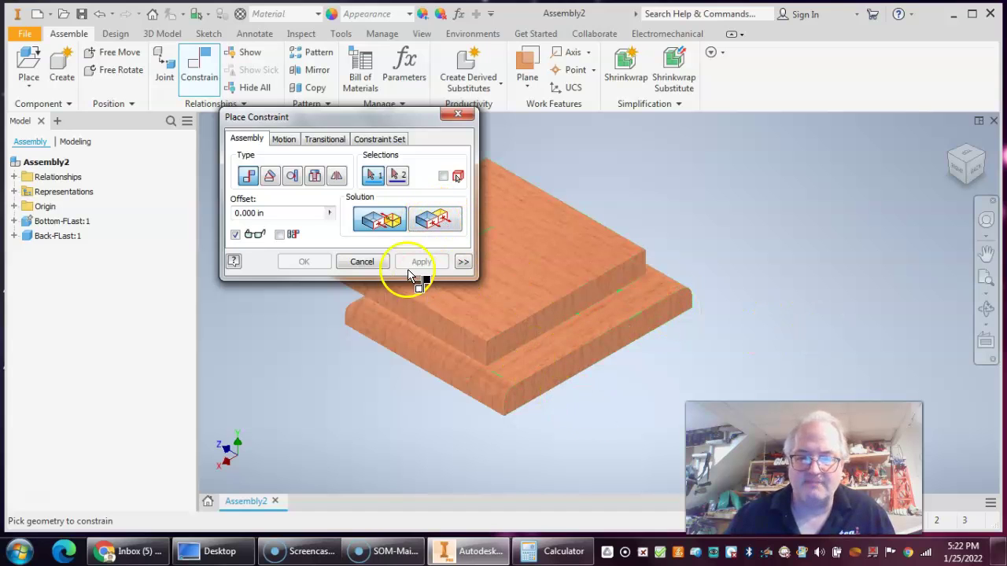
left_click(437, 218)
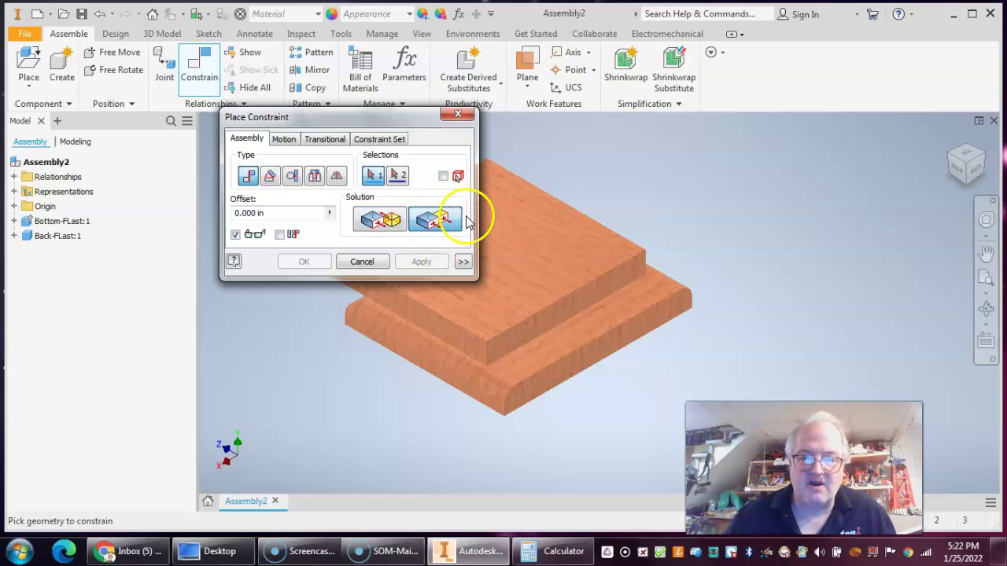
scroll(561, 354, "up", 3)
scroll(550, 331, "down", 2)
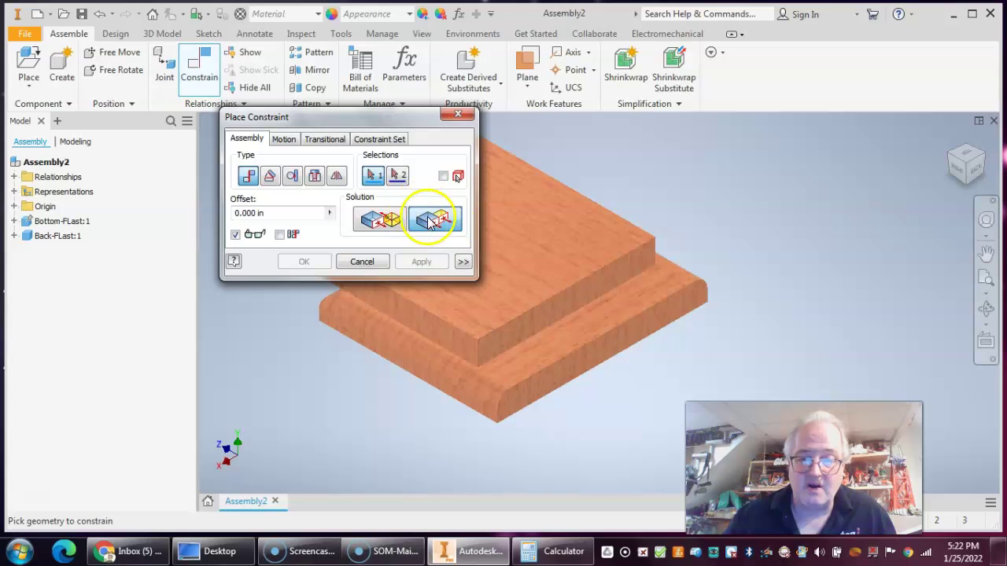
left_click(538, 319)
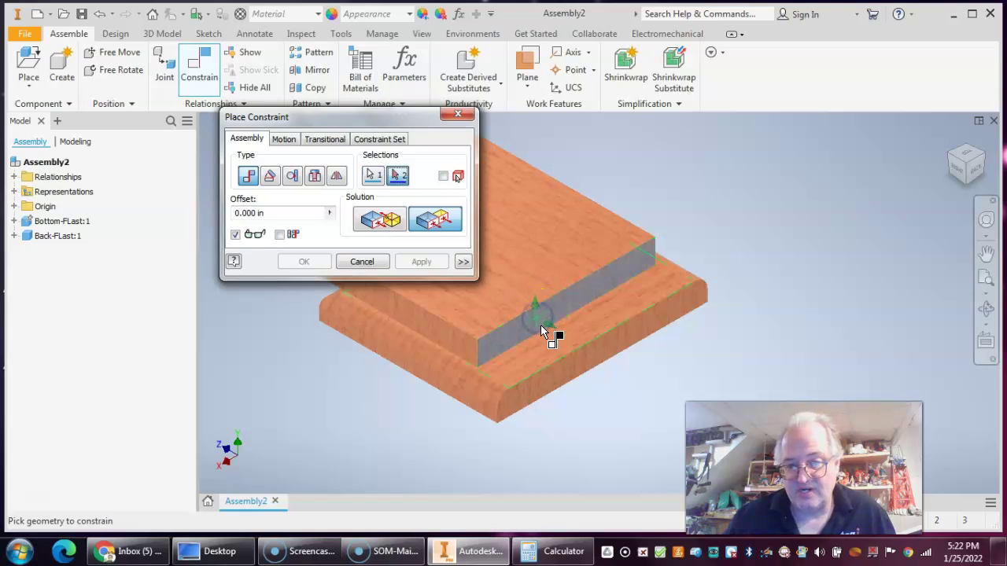
left_click(566, 375)
left_click(424, 261)
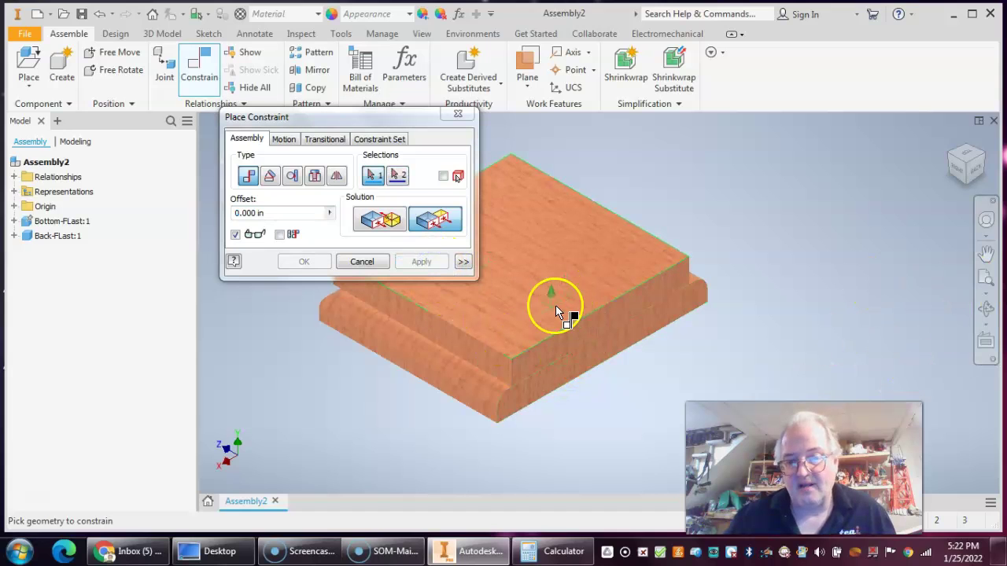
left_click(361, 261)
Test whether the back panel still slides along the bottom panel's depth, using the isometric and right side views.
left_click_drag(478, 289, 519, 325)
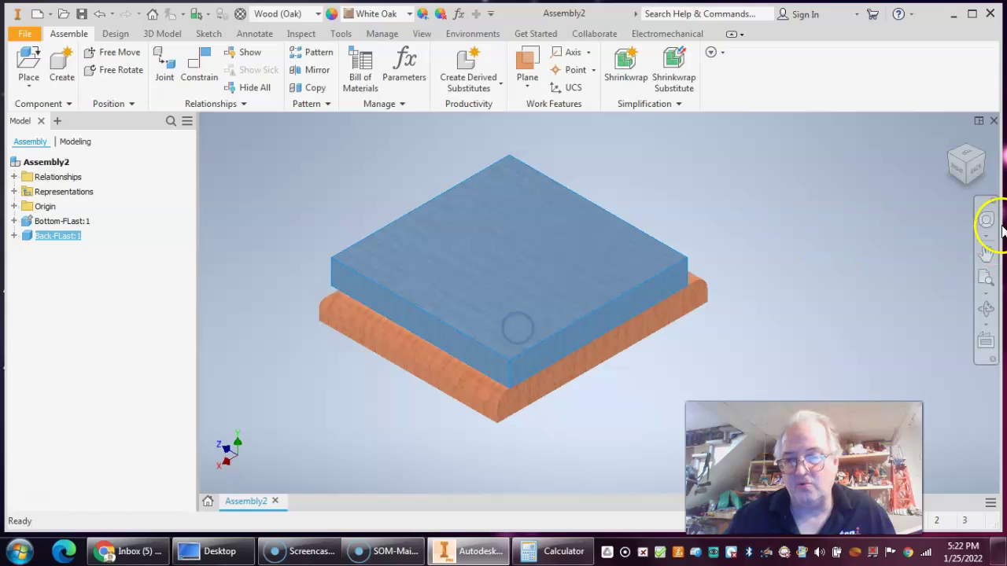
left_click(958, 168)
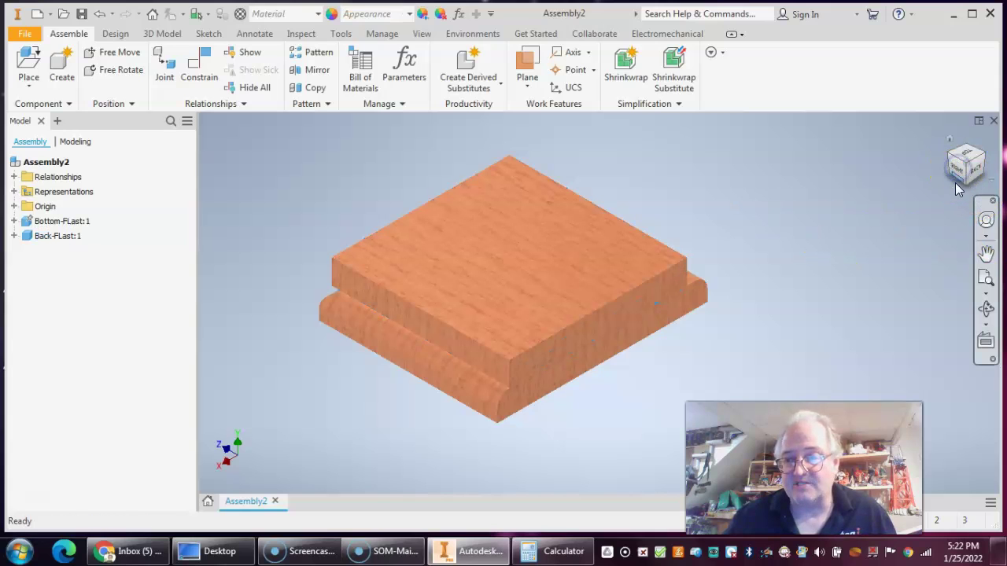
left_click(958, 167)
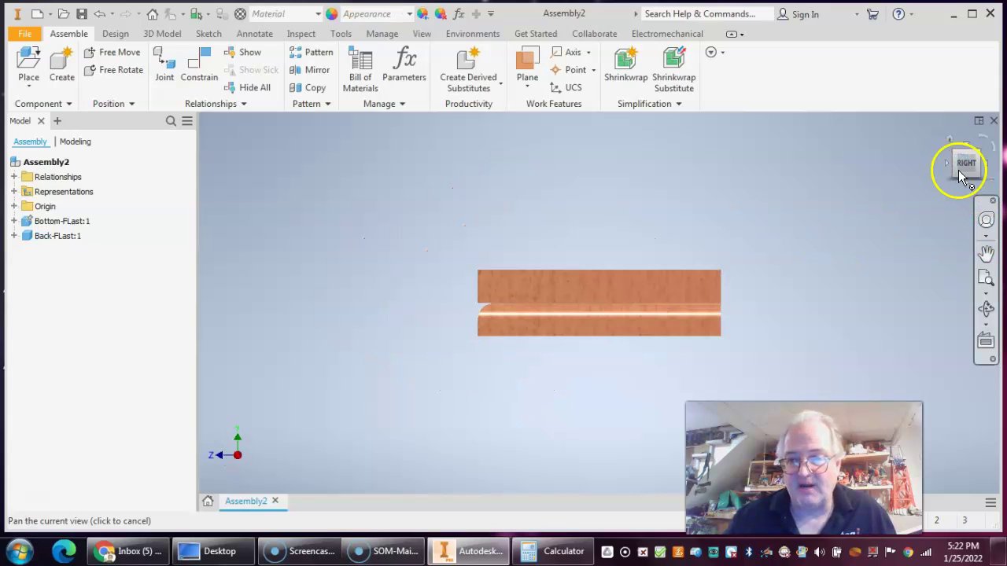
left_click(583, 290)
left_click_drag(584, 289, 537, 281)
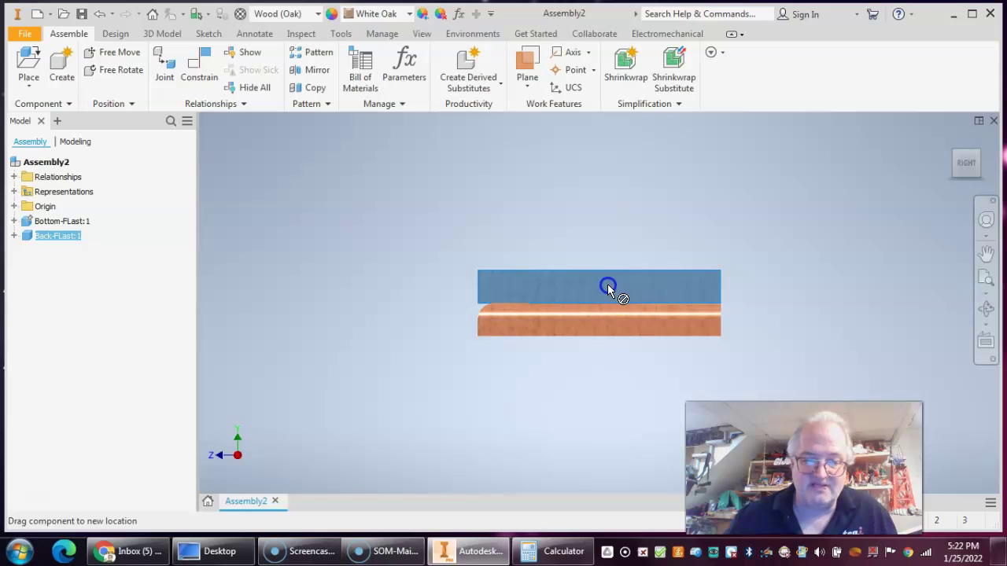
mouse_move(606, 287)
left_mouse_down()
mouse_move(584, 206)
mouse_move(604, 282)
mouse_move(620, 288)
left_mouse_up()
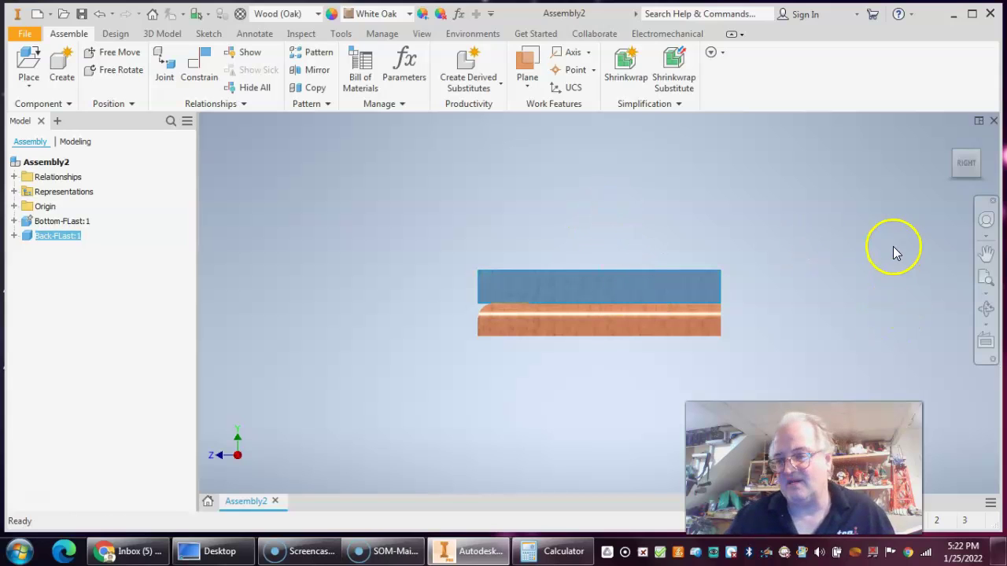
Slide the back panel sideways along the bottom panel's rear edge, testing its movement in the isometric and back views.
left_click(914, 207)
left_click(951, 143)
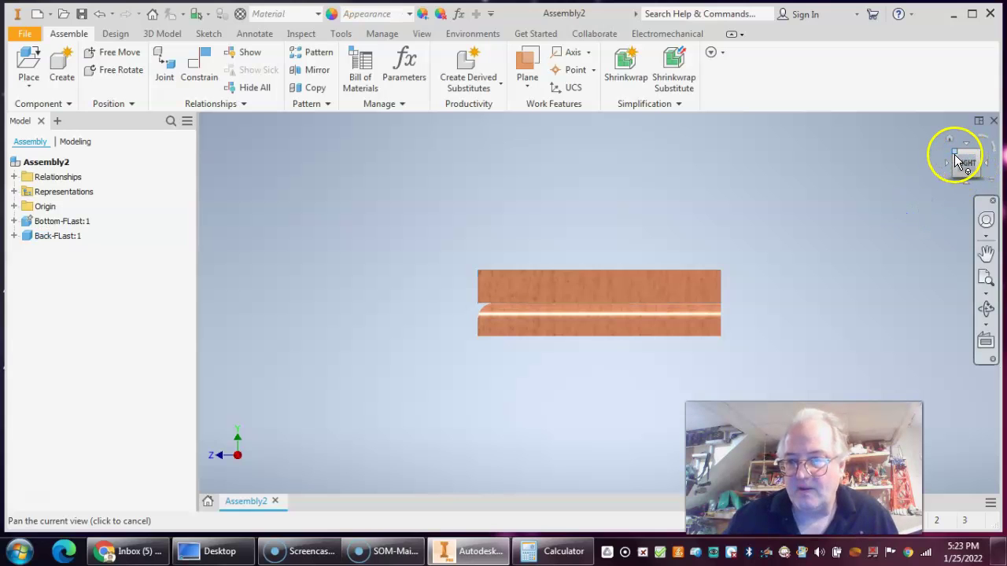
left_click_drag(952, 149, 985, 174)
left_click(622, 367)
left_click_drag(629, 342, 656, 318)
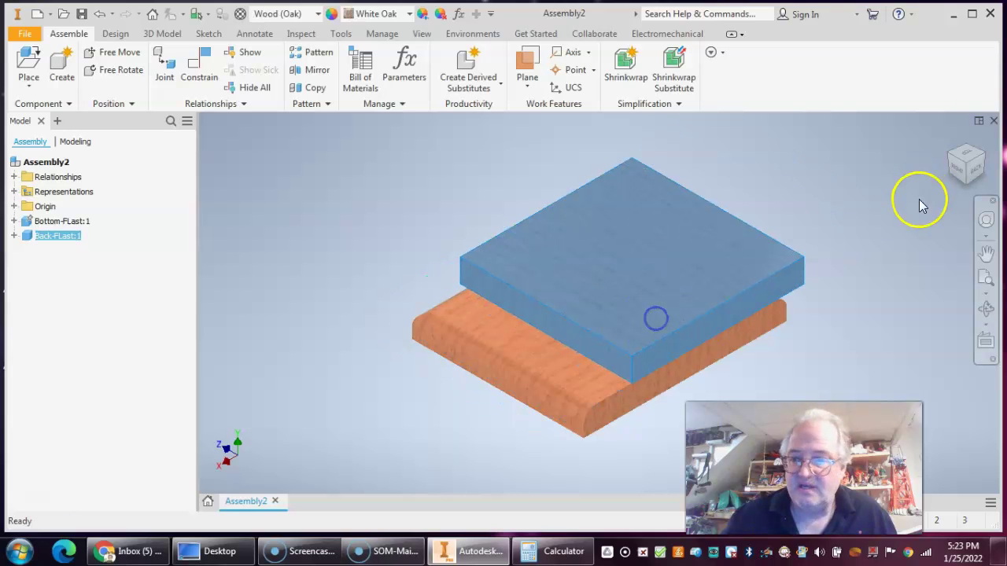
left_click(971, 169)
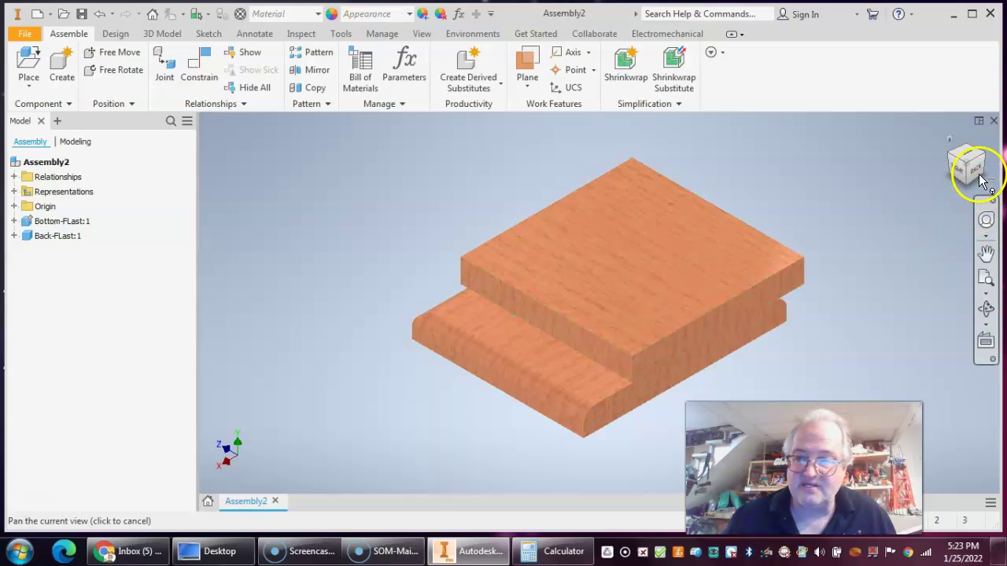
left_click_drag(611, 288, 565, 300)
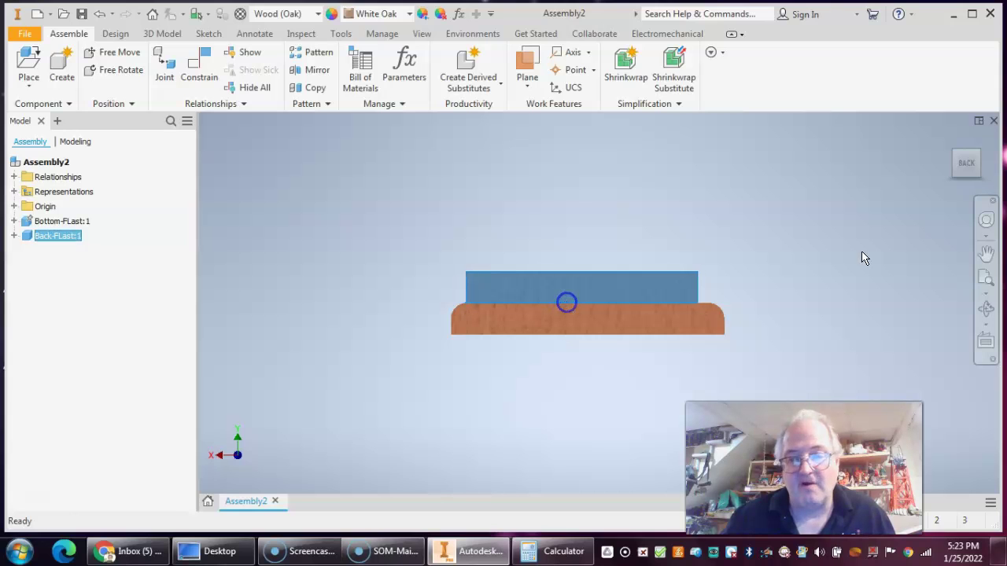
Set up a Flush constraint between the back panel's right edge face and the bottom panel's flat right side face.
left_click(917, 182)
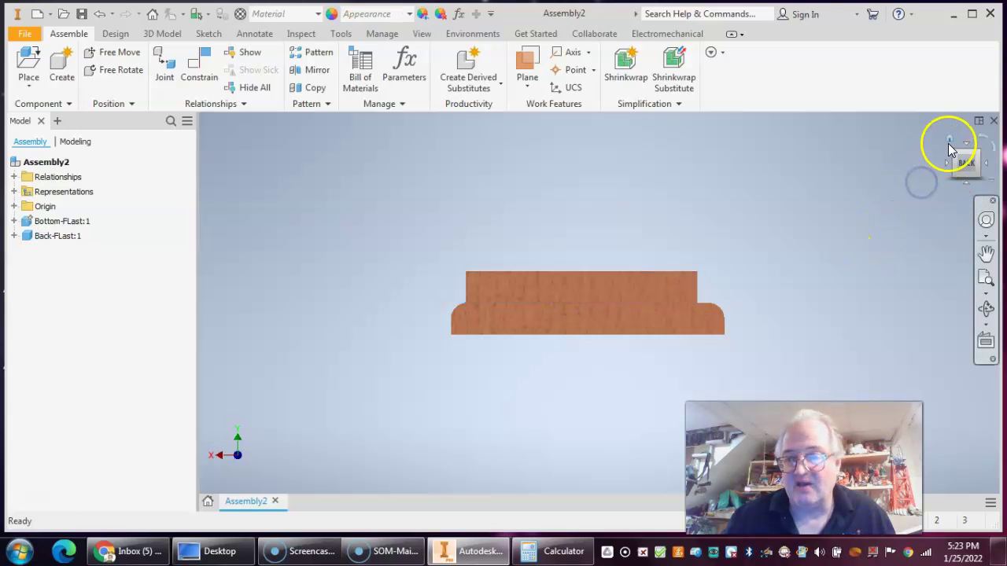
left_click(950, 146)
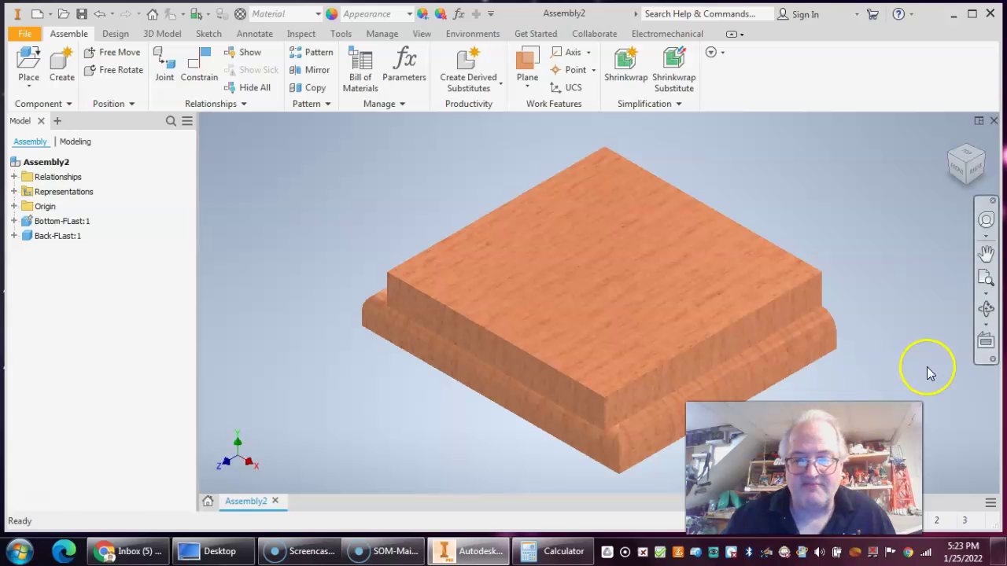
left_click_drag(799, 283, 791, 297)
key("Escape")
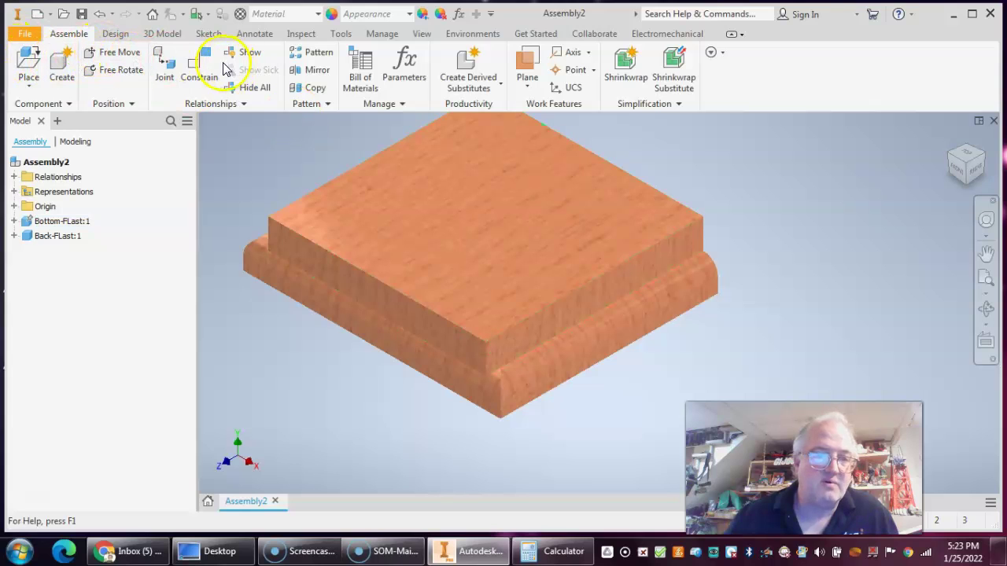
left_click(199, 63)
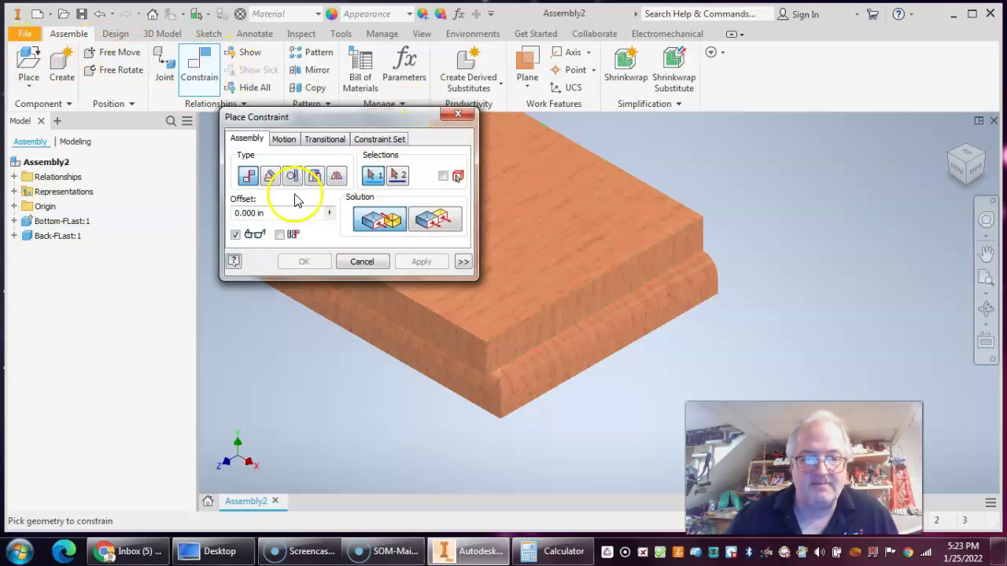
left_click(435, 221)
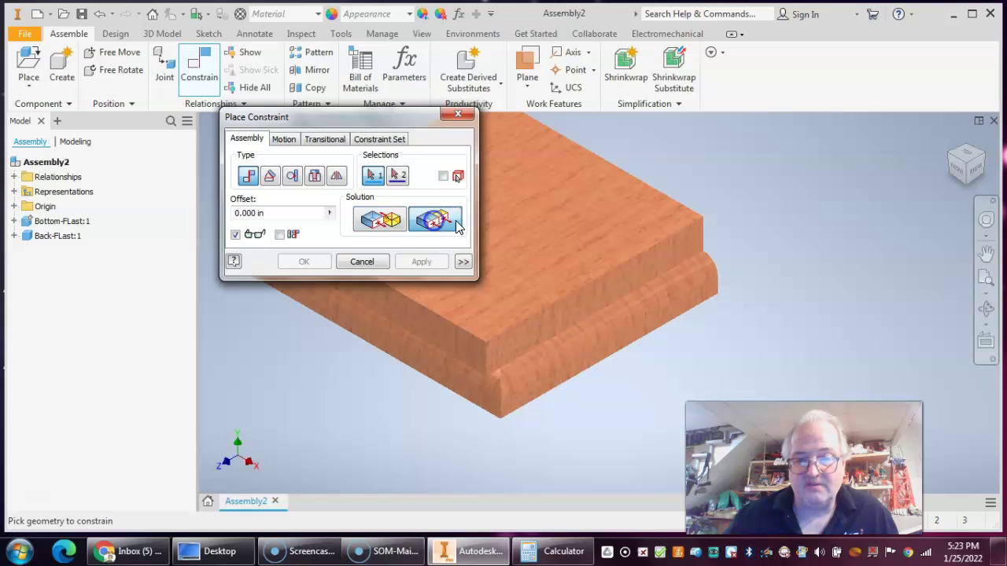
left_click(580, 307)
left_click(597, 361)
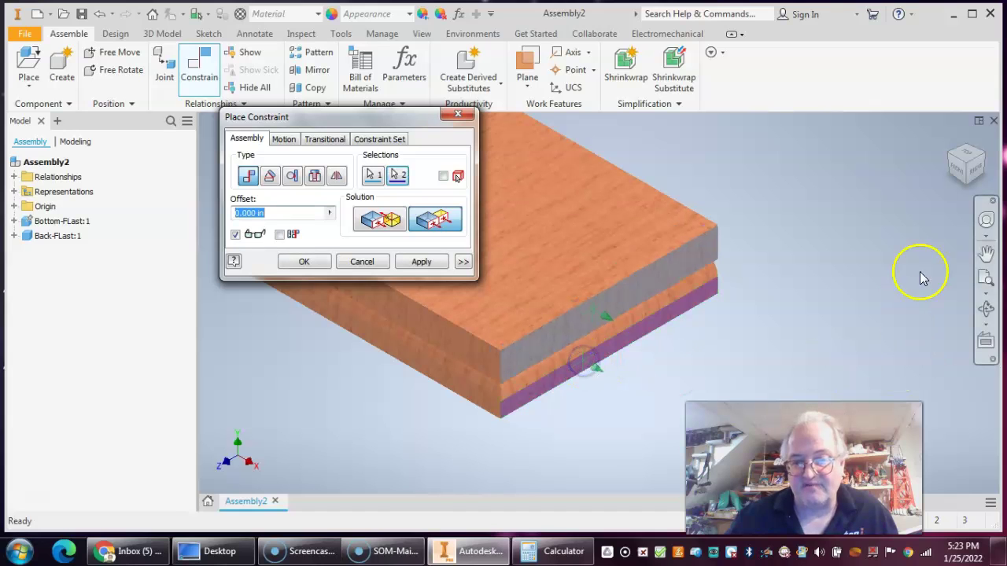
Try a 1 in offset for the side Flush constraint, previewing the back panel's position from the front view.
left_click(957, 174)
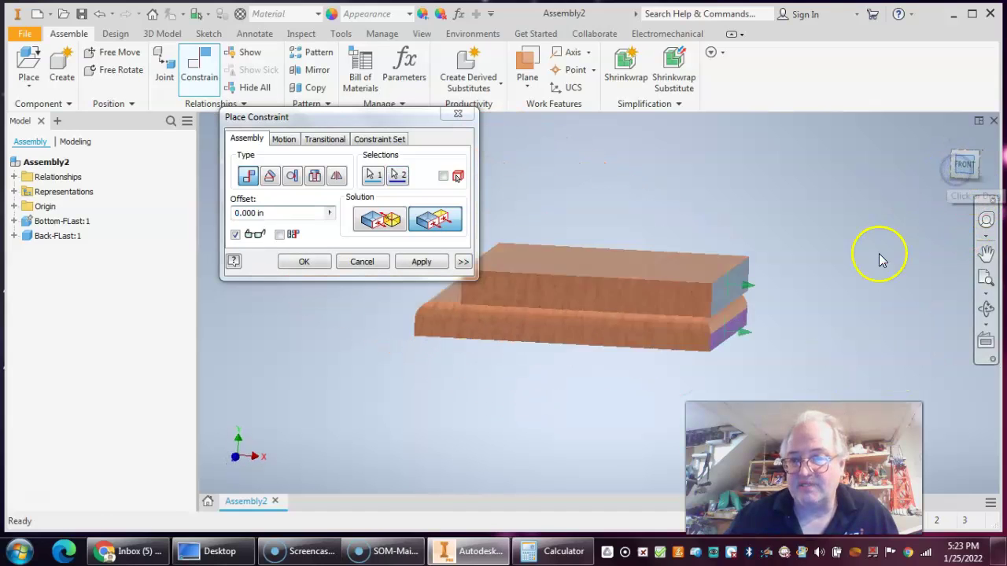
middle_click_drag(807, 311, 794, 305)
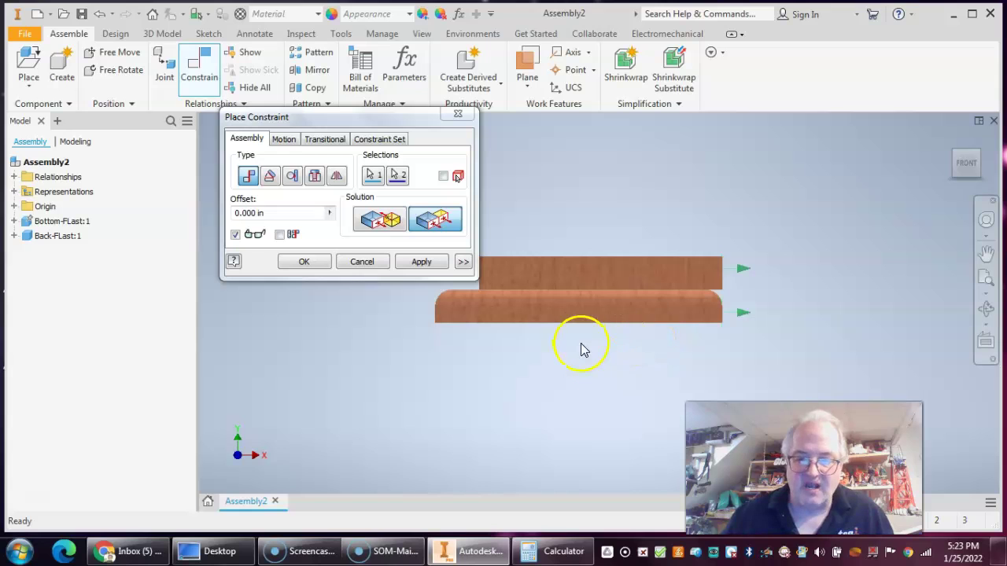
key("F2")
left_click_drag(613, 369, 647, 385)
middle_click_drag(643, 385, 642, 386)
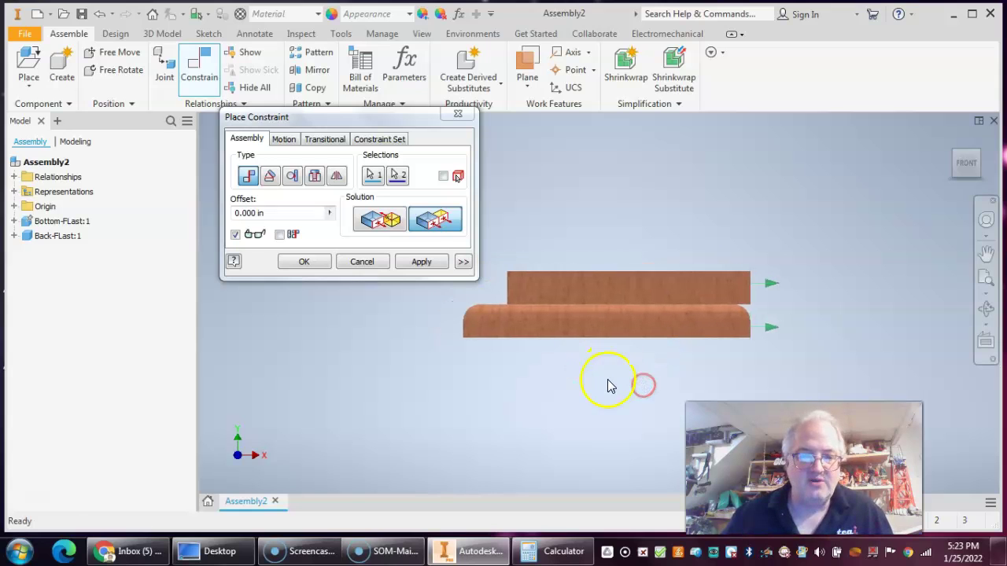
left_click(268, 214)
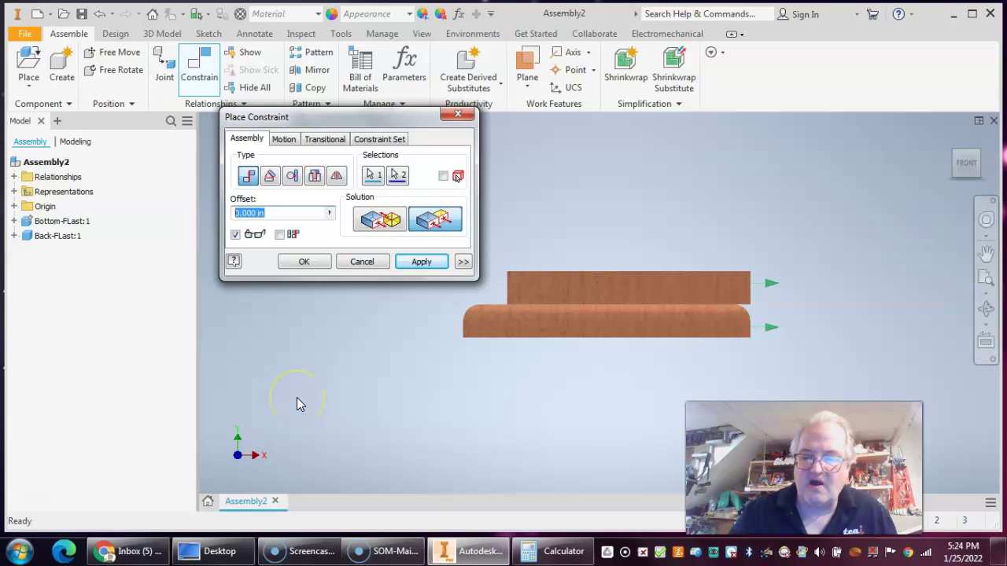
type("1")
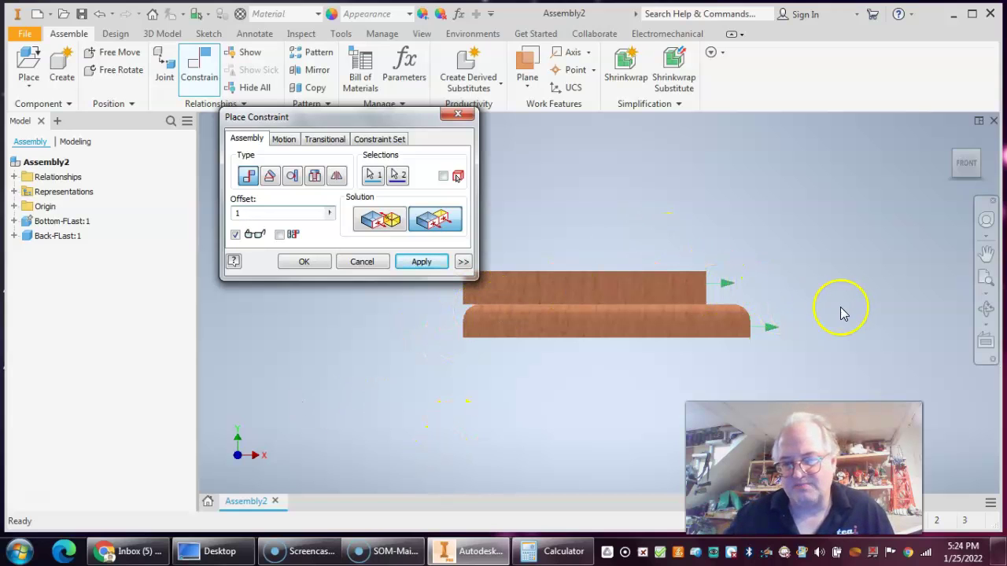
Set the side Flush constraint's offset to 0.5 in, apply it, and finish placing constraints.
double_click(245, 212)
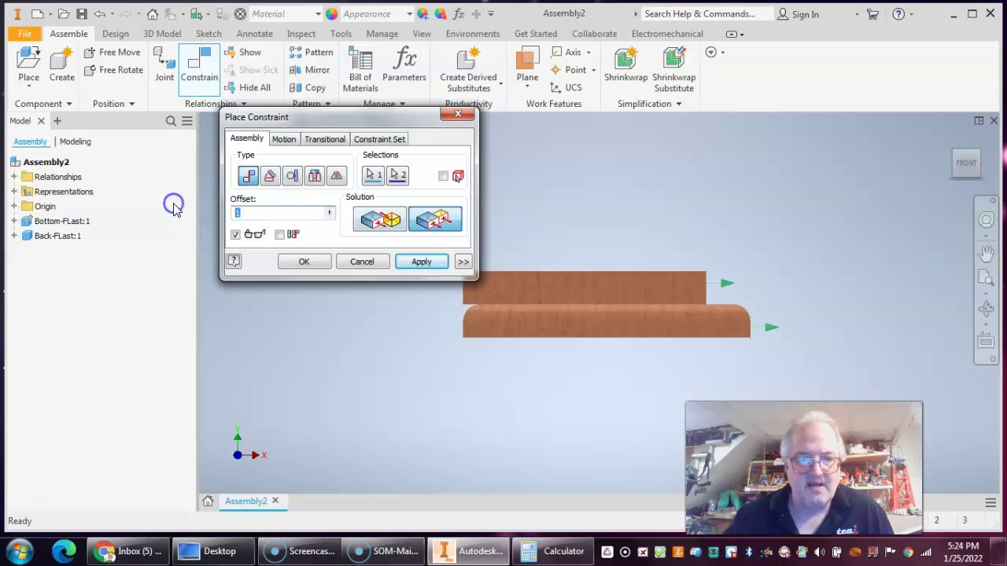
type(".5")
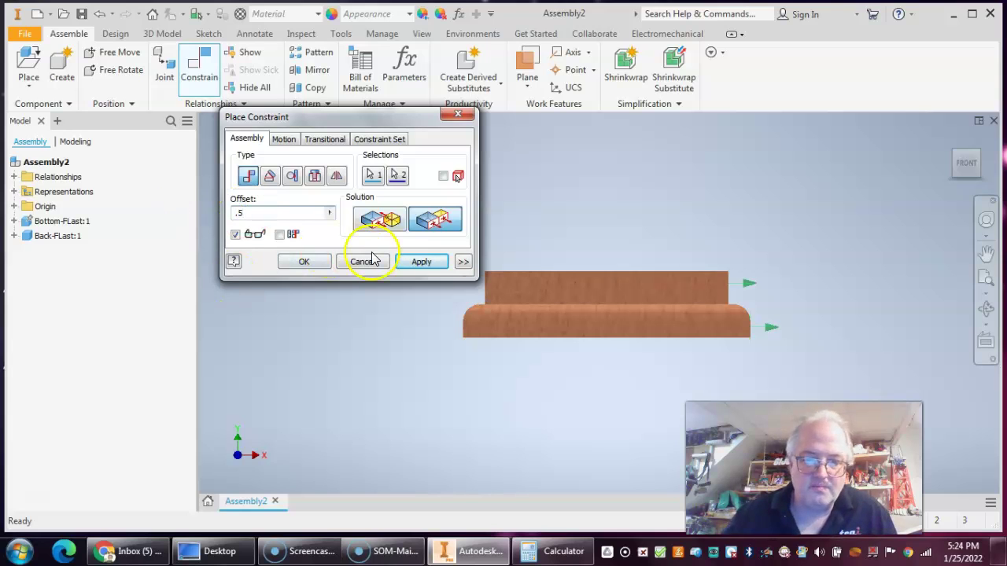
left_click(421, 262)
left_click(379, 266)
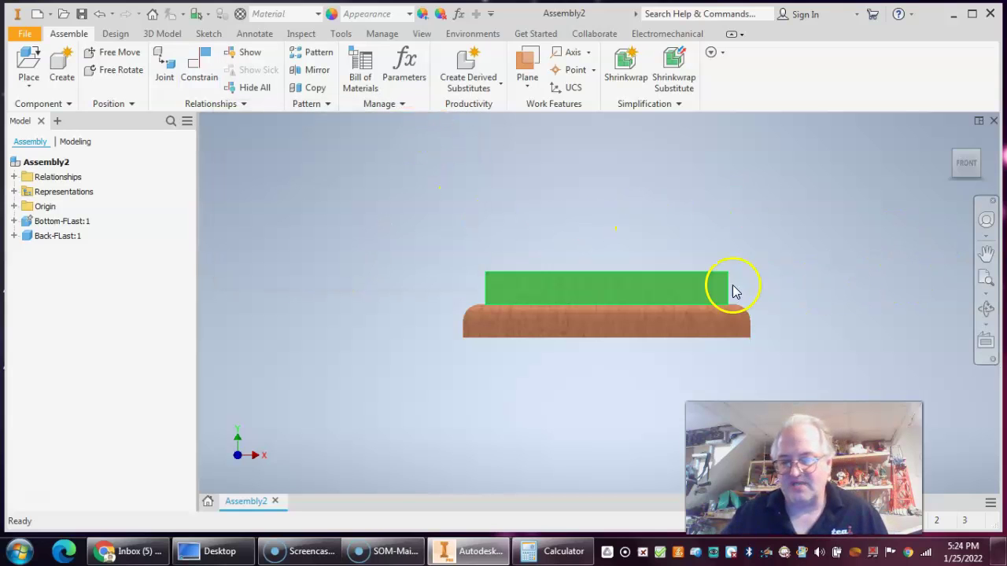
Test whether the constrained back panel can still be slid sideways in the front view.
mouse_move(595, 291)
left_mouse_down()
mouse_move(661, 288)
mouse_move(611, 292)
left_mouse_up()
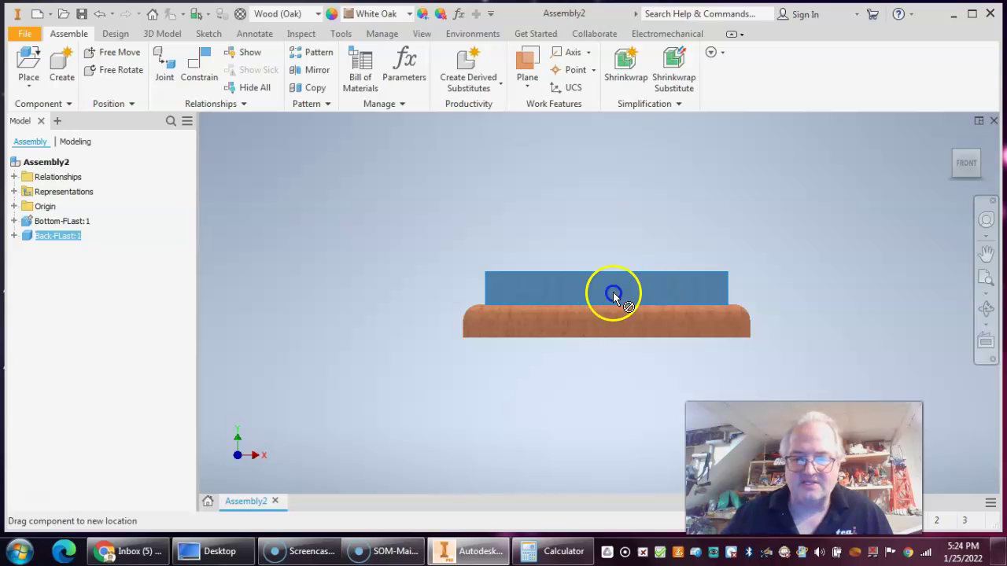
left_click(598, 328)
left_click(899, 216)
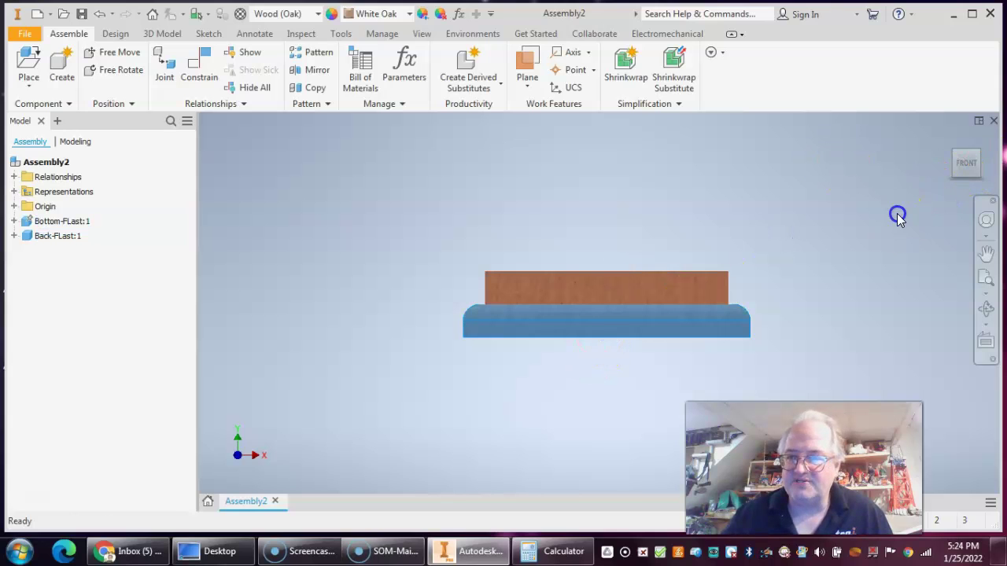
Test from the isometric view whether the grounded bottom panel or the constrained back panel can still be moved.
left_click(951, 138)
left_click_drag(603, 336, 616, 313)
left_click_drag(707, 389, 681, 359)
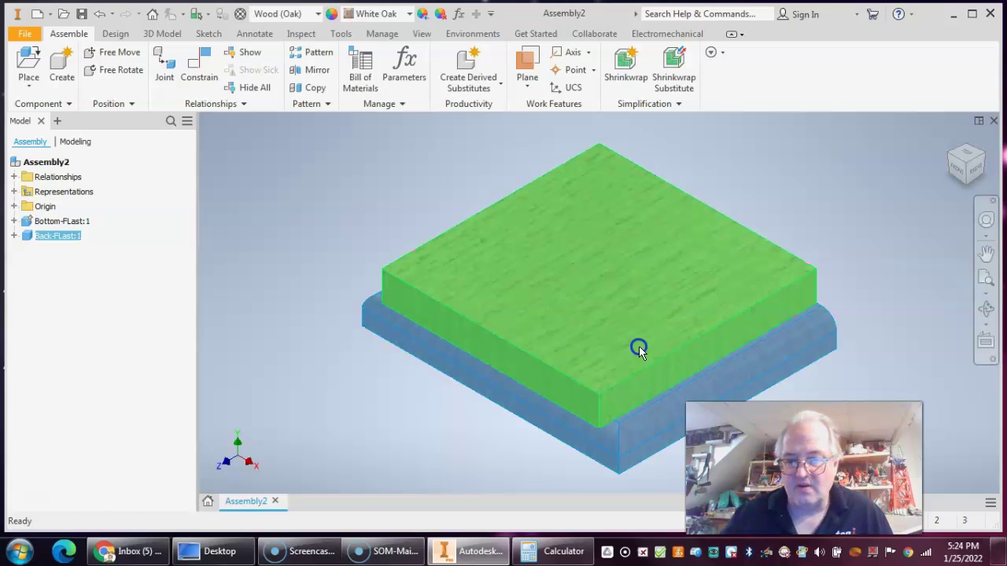
left_click(642, 379)
middle_click_drag(850, 275, 765, 267)
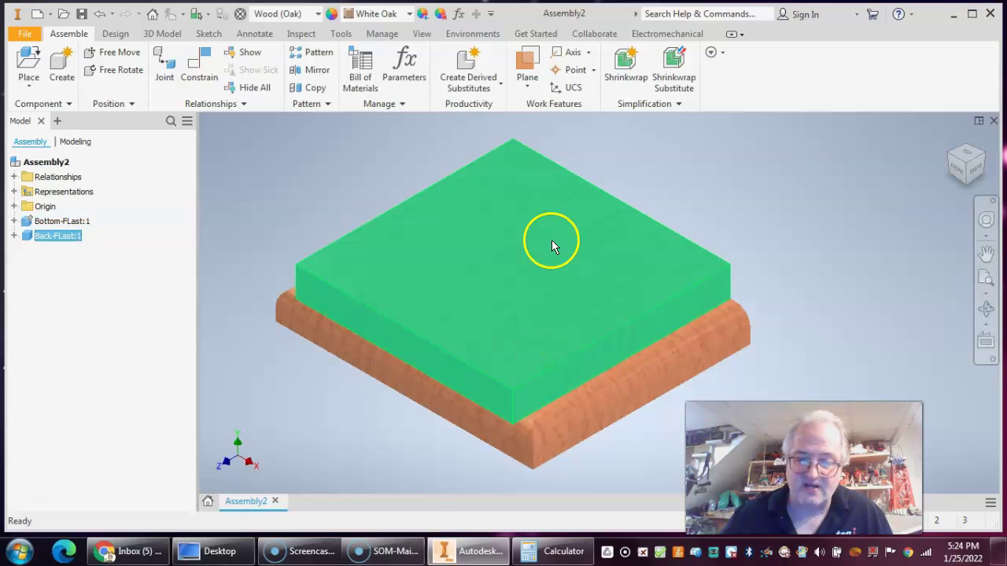
left_click_drag(461, 336, 556, 286)
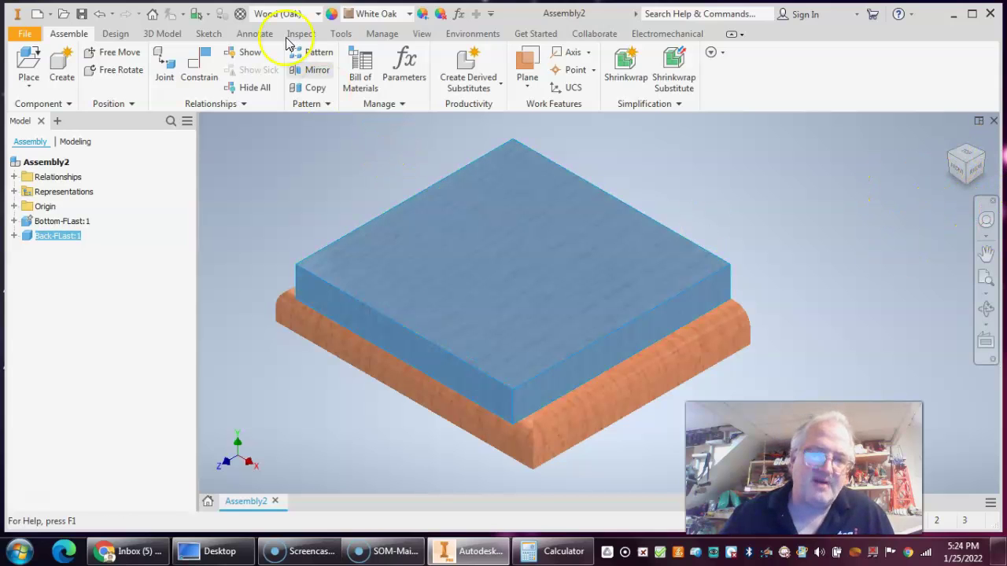
Start placing a constraint and review the options for the Mate, Angle, Tangent, Insert and Symmetry assembly constraint types.
left_click(201, 69)
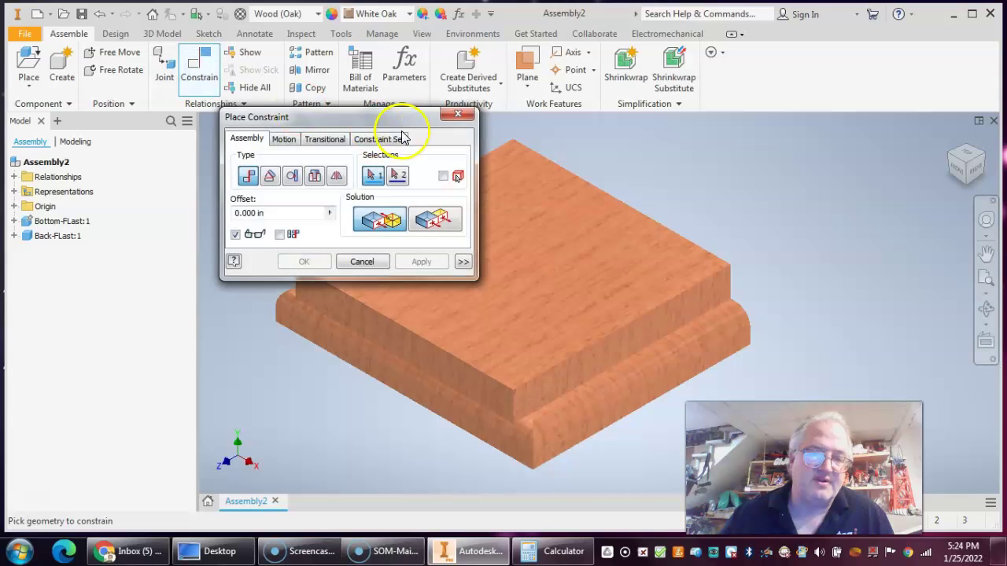
left_click_drag(377, 126, 474, 158)
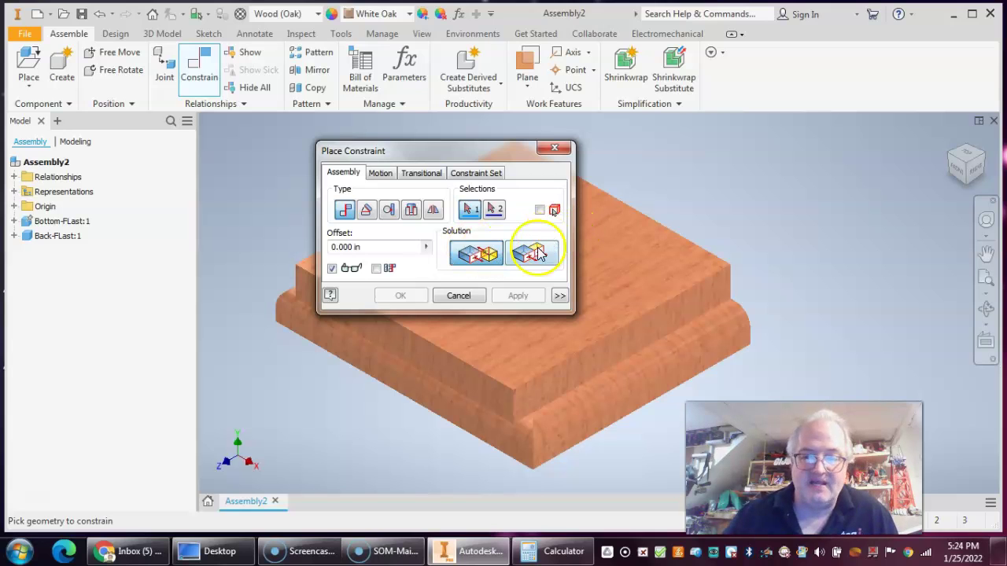
left_click(365, 211)
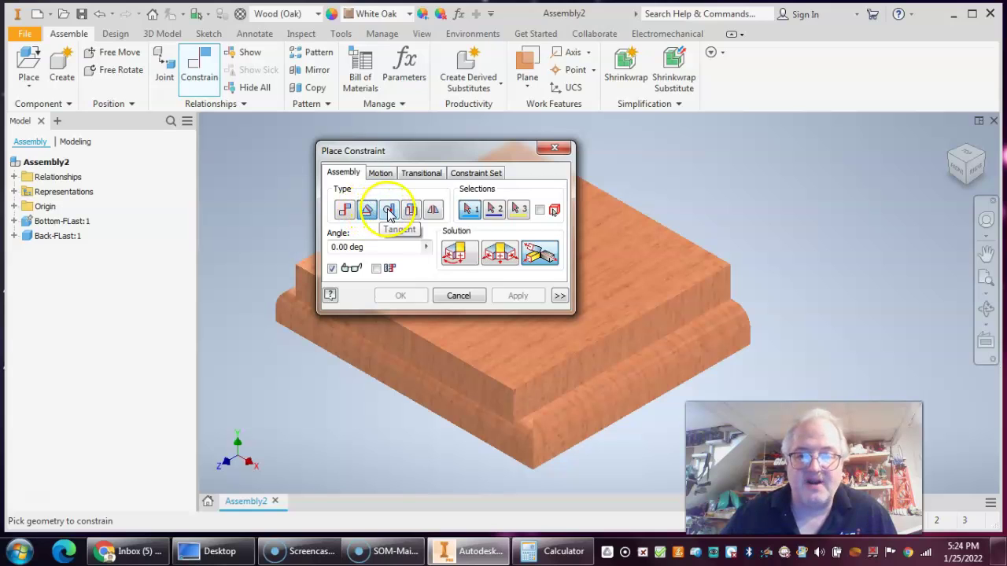
left_click(389, 210)
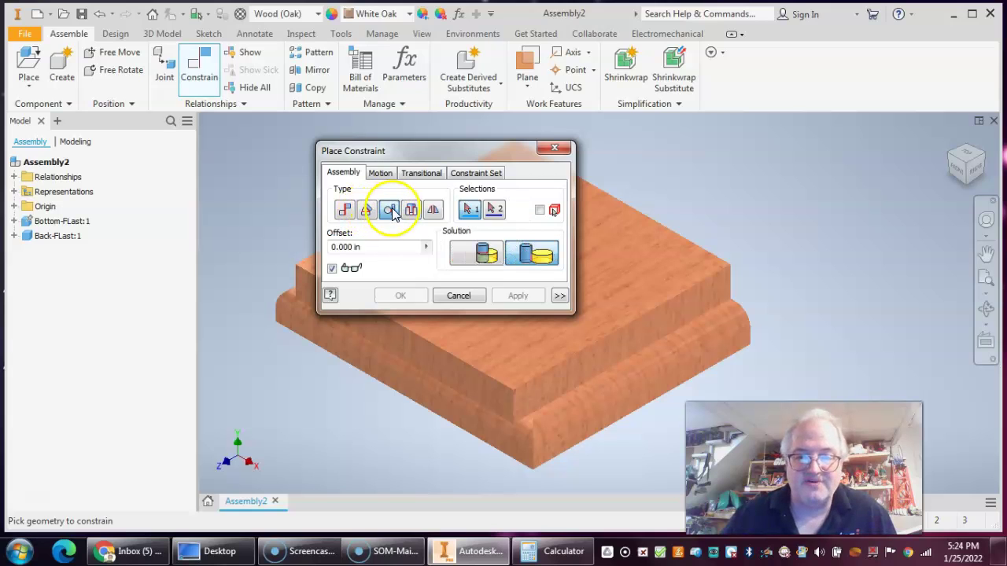
left_click(412, 212)
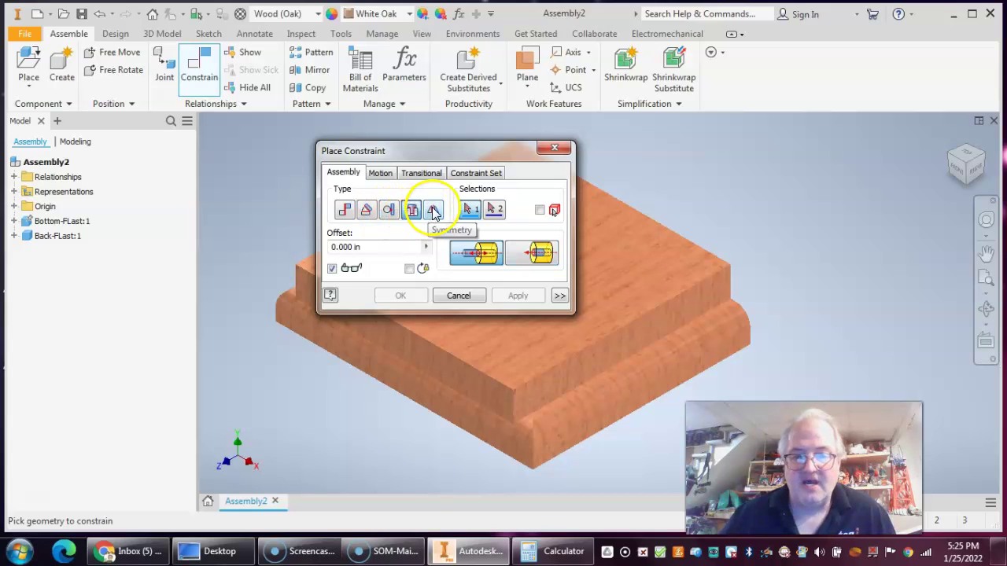
left_click(433, 209)
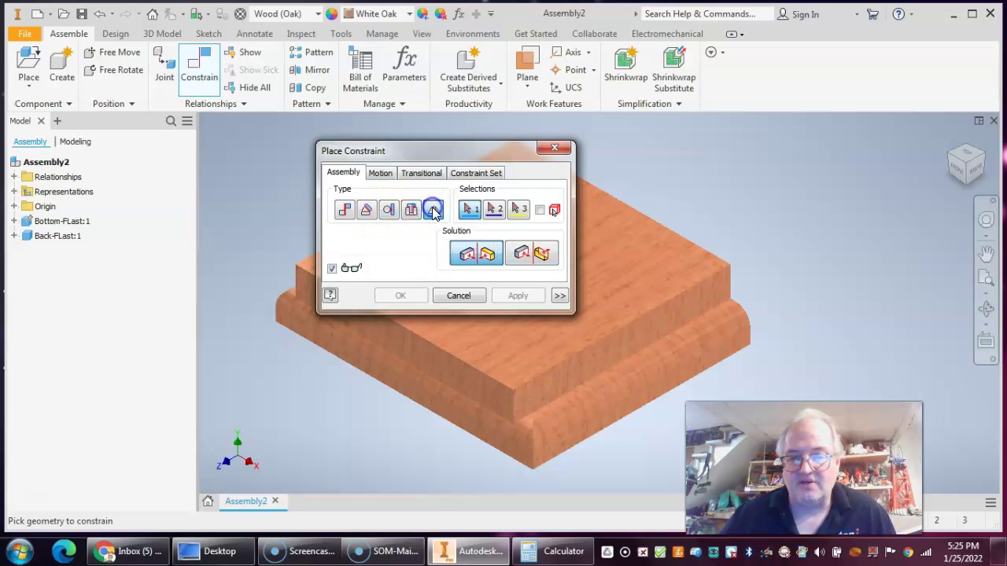
Review the Motion, Transitional and Constraint Set options and the Mate type's solutions, and cancel without placing a constraint.
left_click(382, 174)
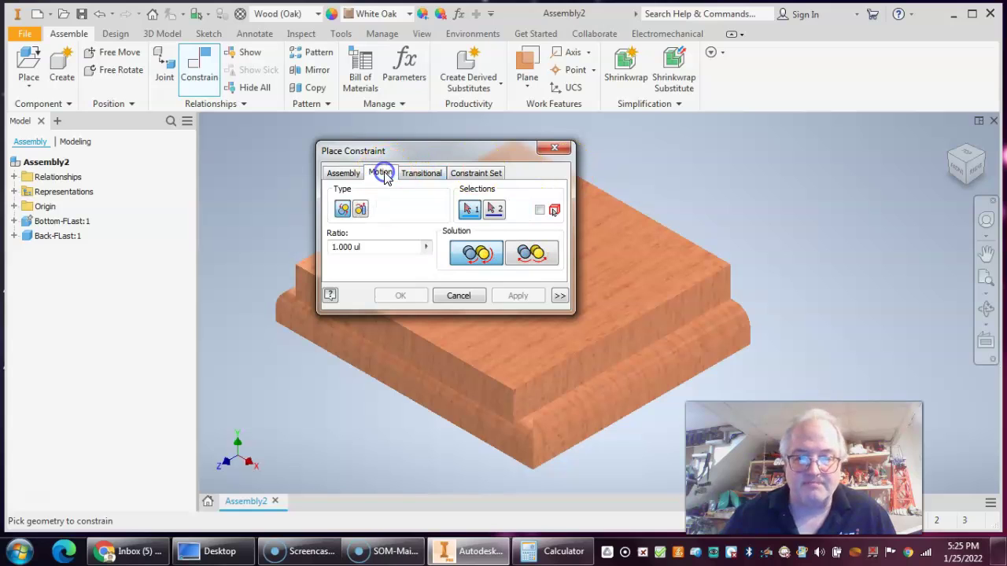
left_click(429, 174)
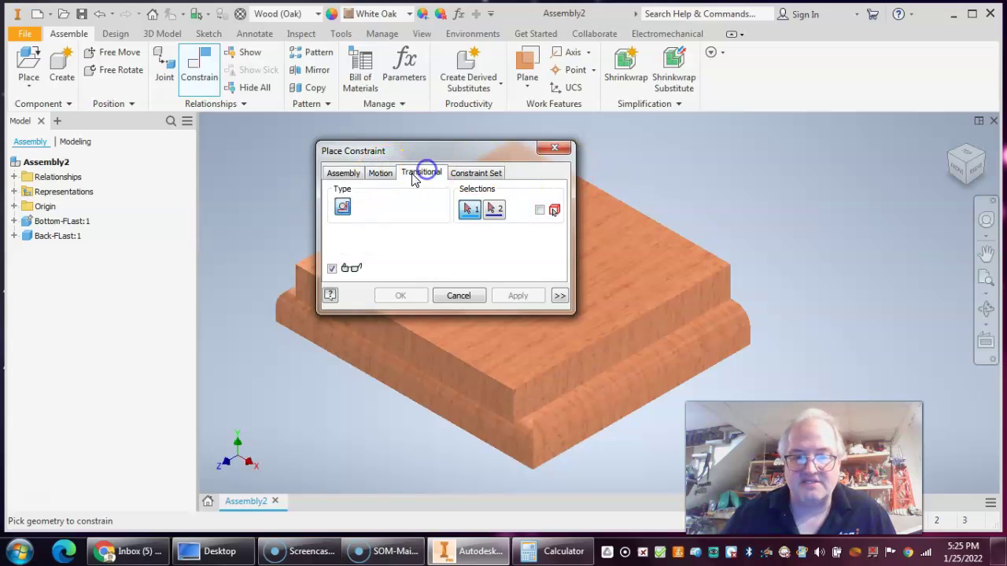
left_click(472, 174)
left_click(342, 173)
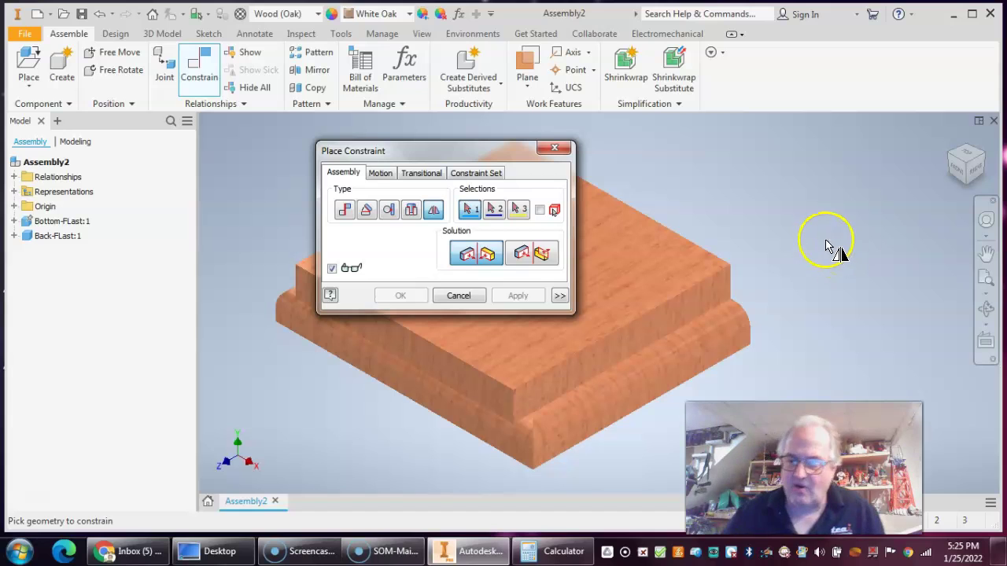
left_click(346, 209)
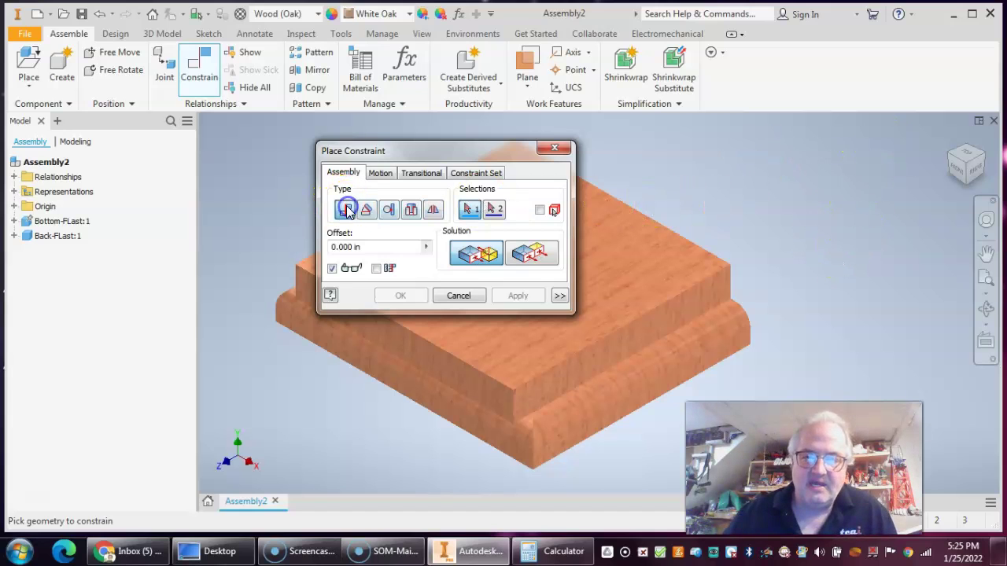
left_click(478, 250)
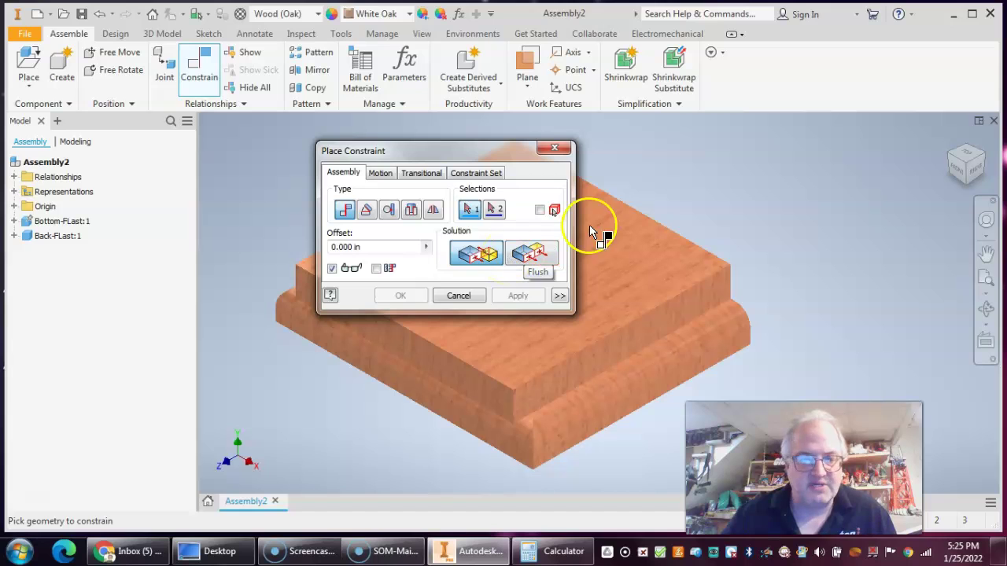
left_click(458, 296)
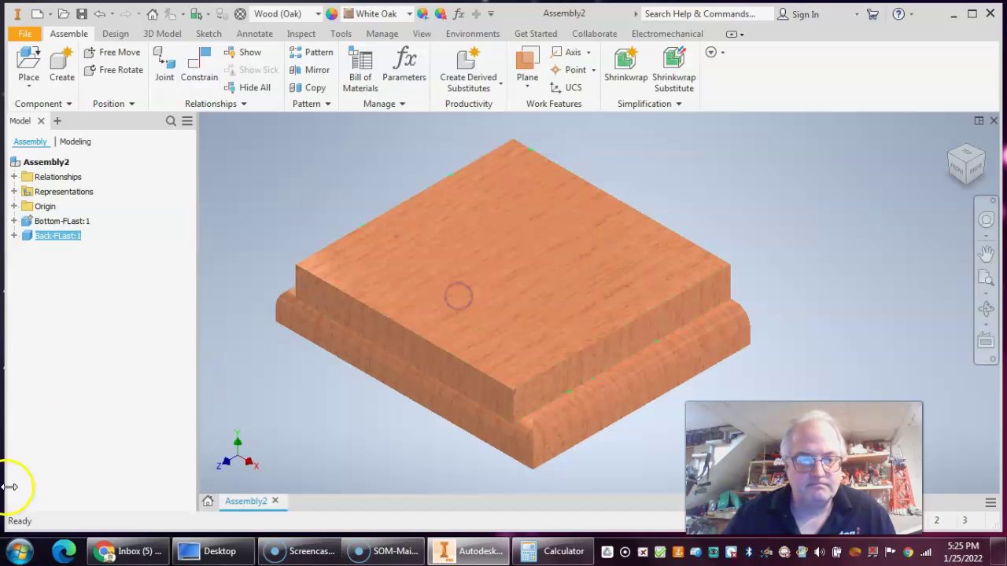